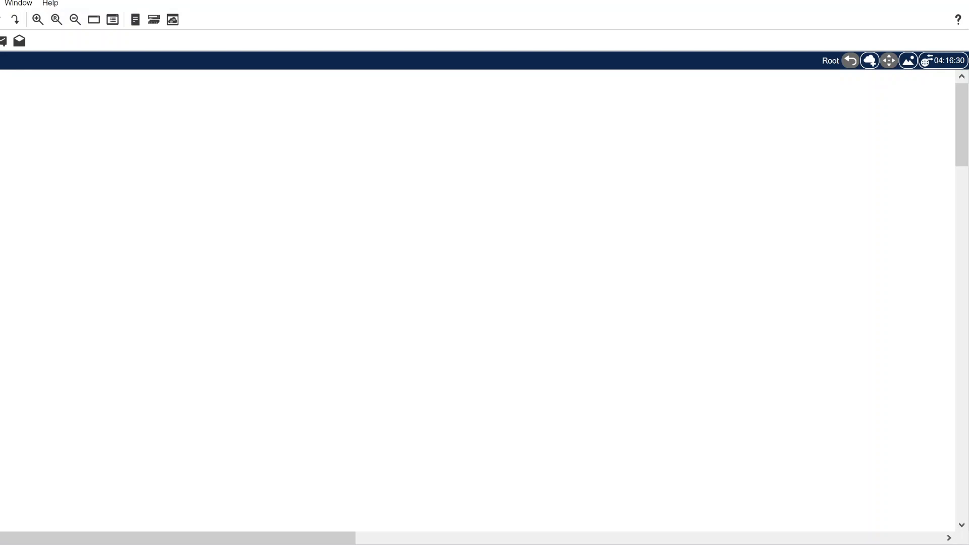
Place an ISR4331 router and a 2960-24TT switch beside each other, with two PCs below them.
click(195, 142)
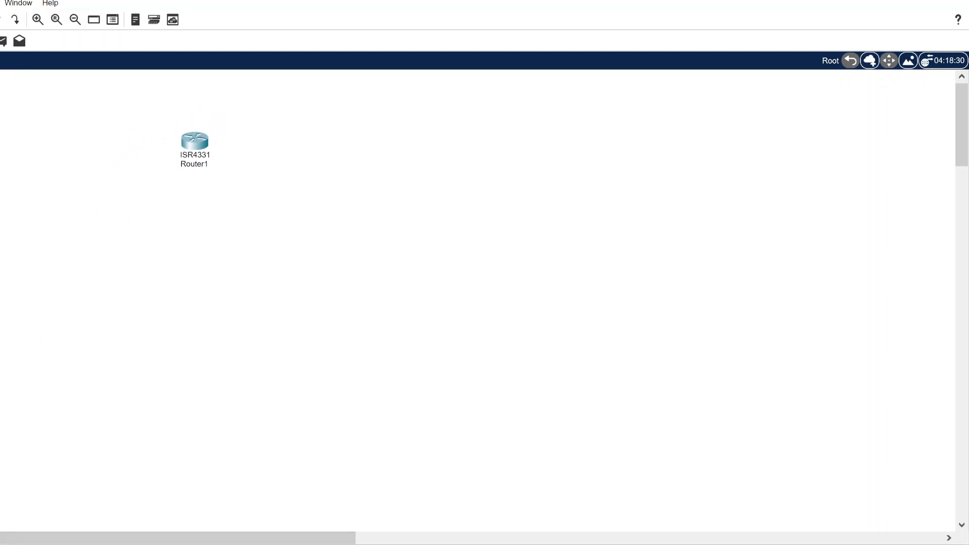
click(277, 156)
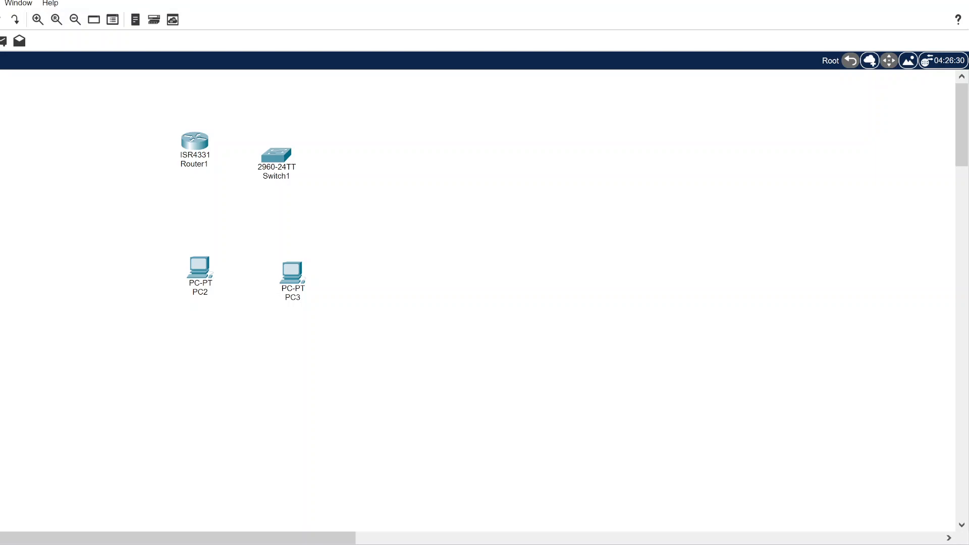
Cable PC2's FastEthernet0 port to the router's GigabitEthernet0/0/1 port.
click(204, 259)
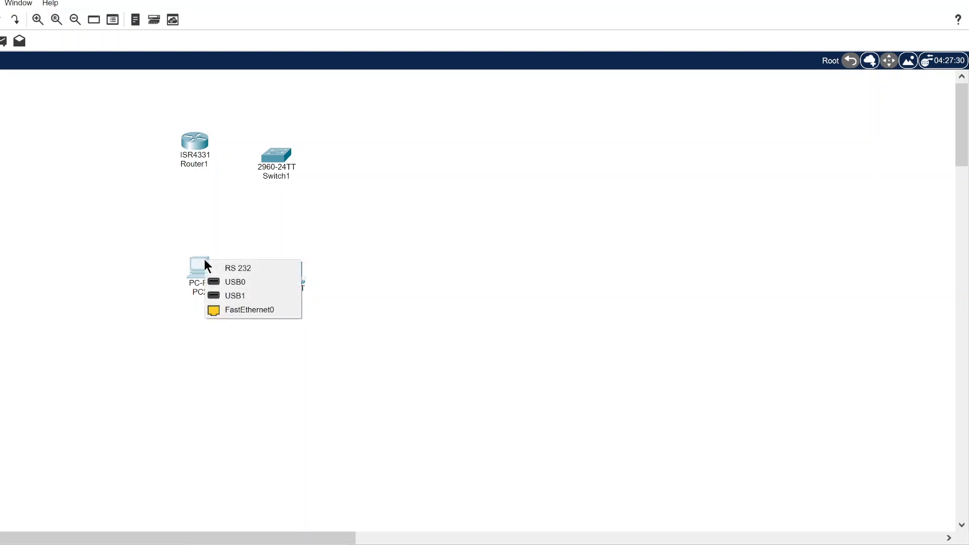
click(234, 307)
click(197, 146)
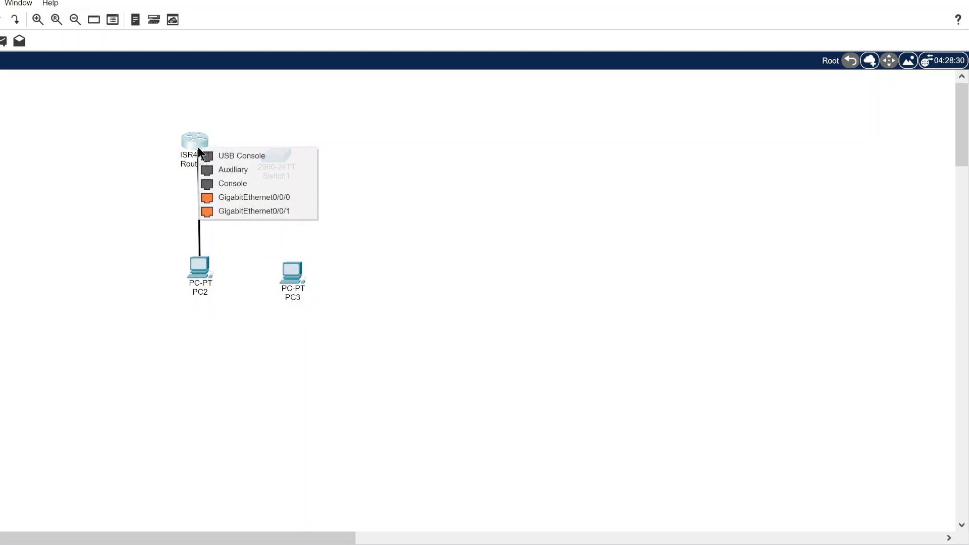
click(232, 210)
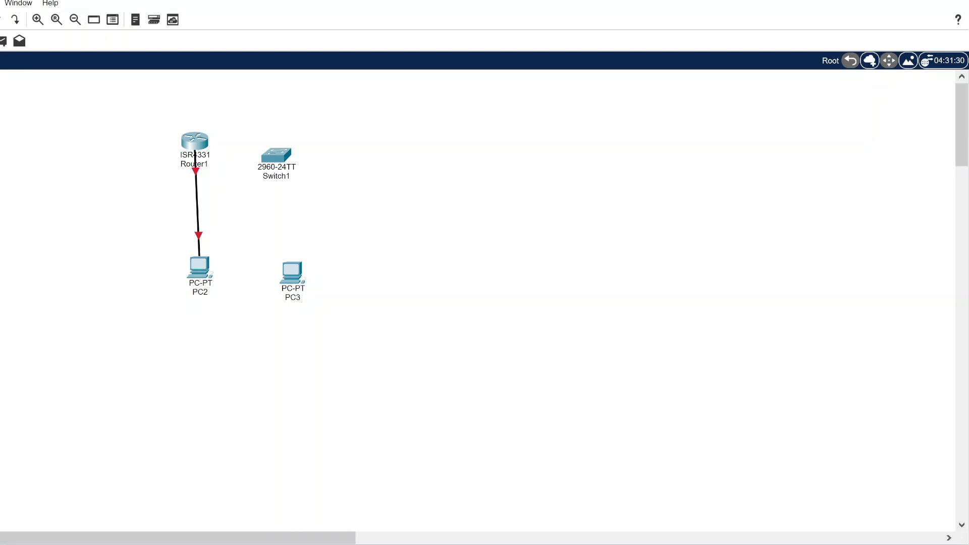
Cable PC3's FastEthernet0 port to the switch's FastEthernet0/1 port.
click(292, 277)
click(317, 327)
click(282, 162)
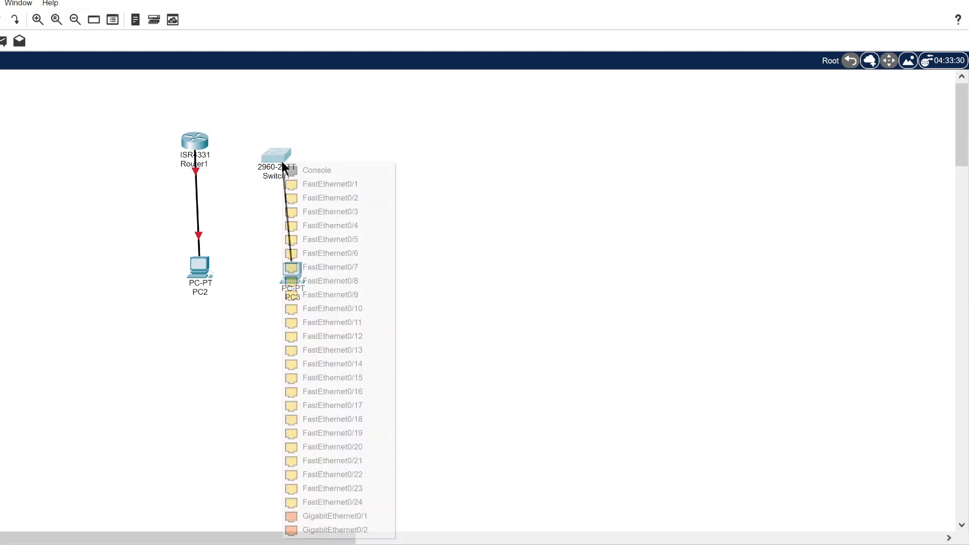
click(303, 184)
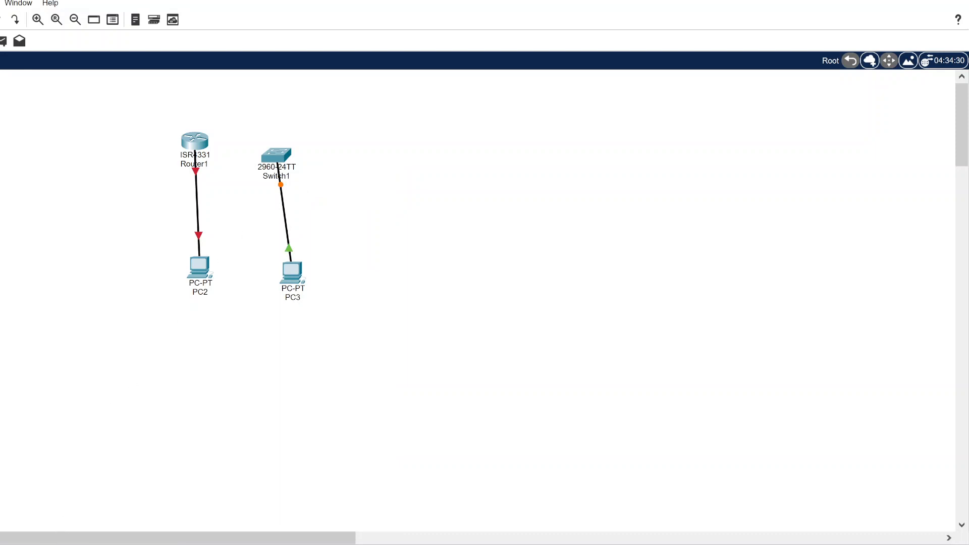
Cable the switch's FastEthernet0/2 port to the router's GigabitEthernet0/0/0 port.
click(279, 155)
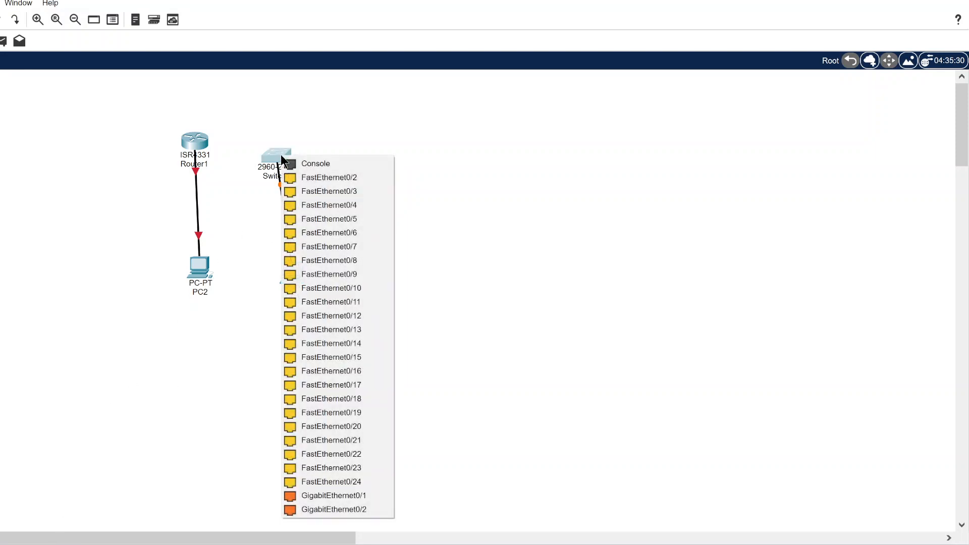
click(314, 177)
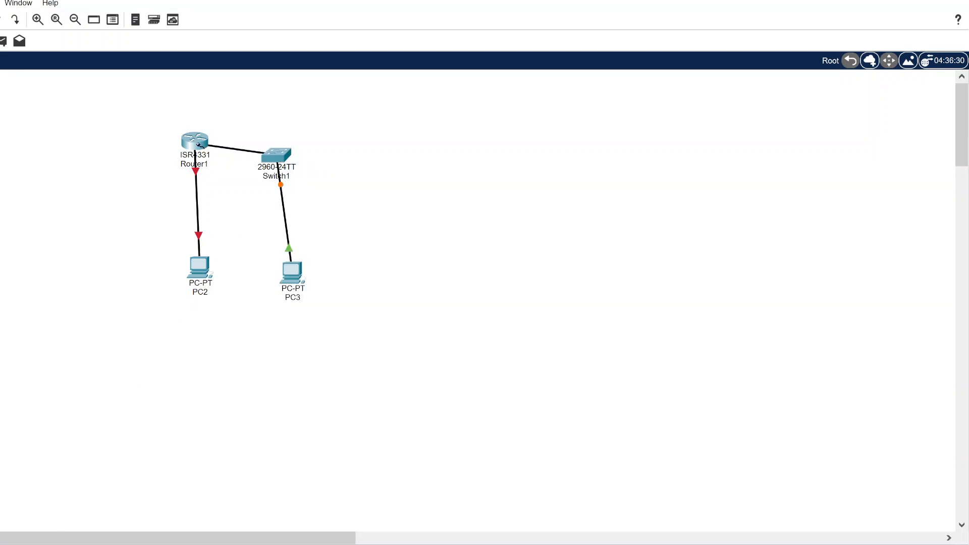
click(199, 149)
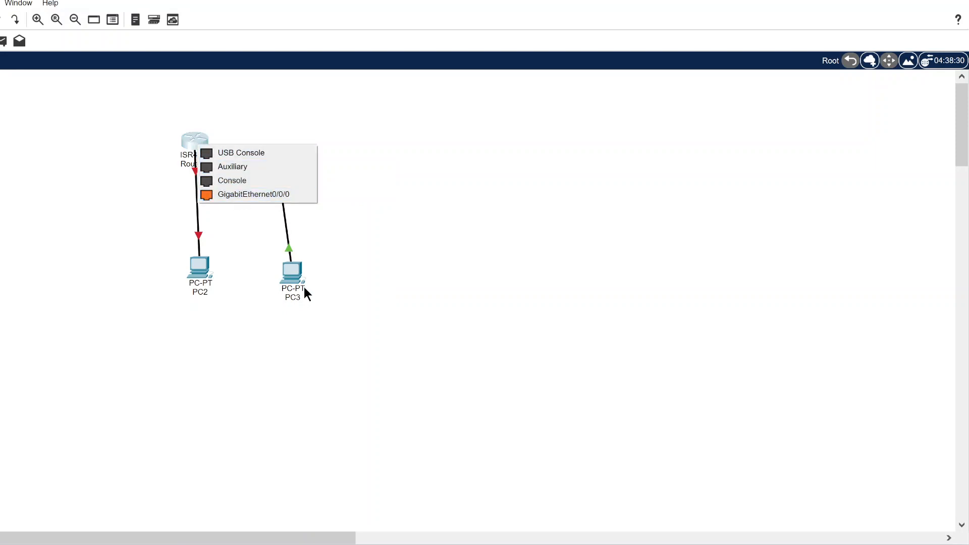
click(296, 196)
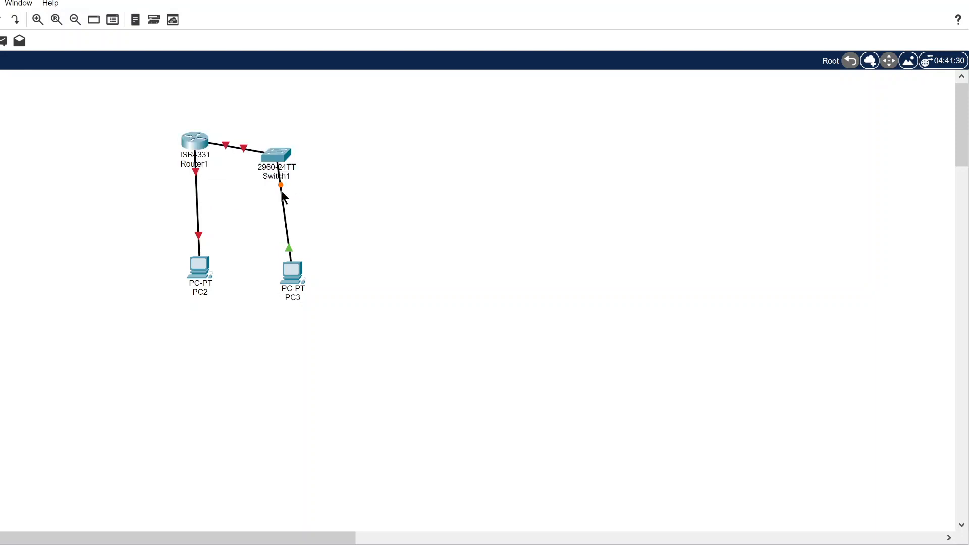
Power off the router, install the NIM-2T module in its first expansion slot, and power it back on.
click(195, 141)
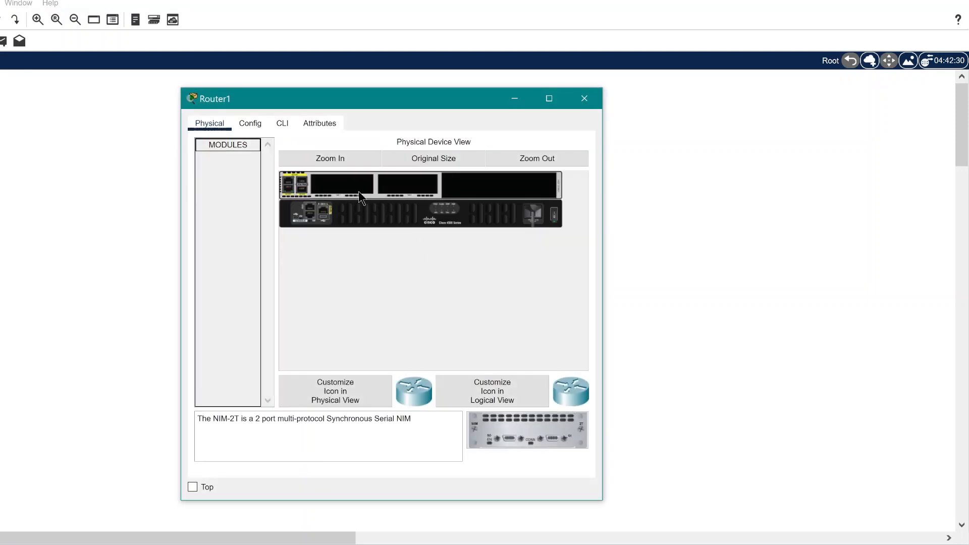
click(554, 216)
drag(509, 437, 352, 190)
click(554, 215)
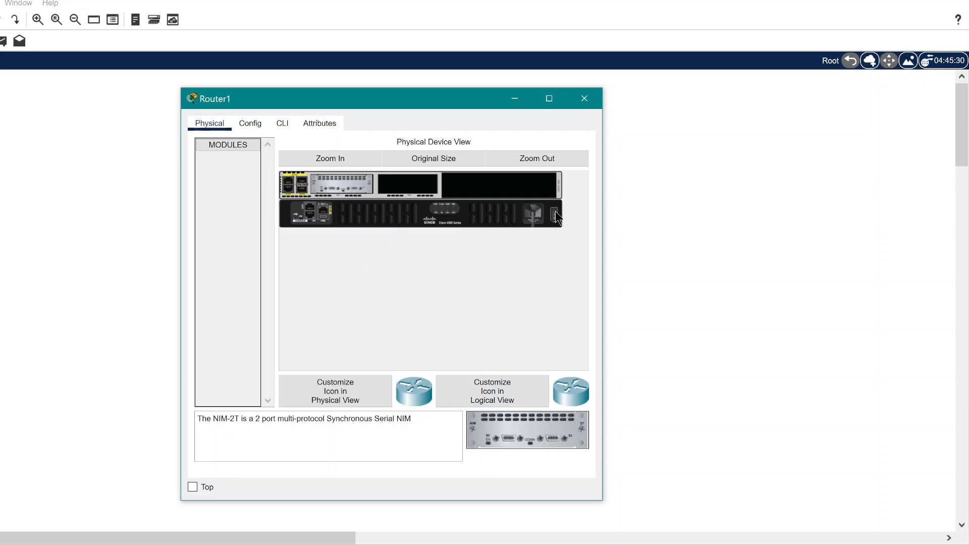
Open the router's command line and answer no to the initial configuration dialog.
click(283, 126)
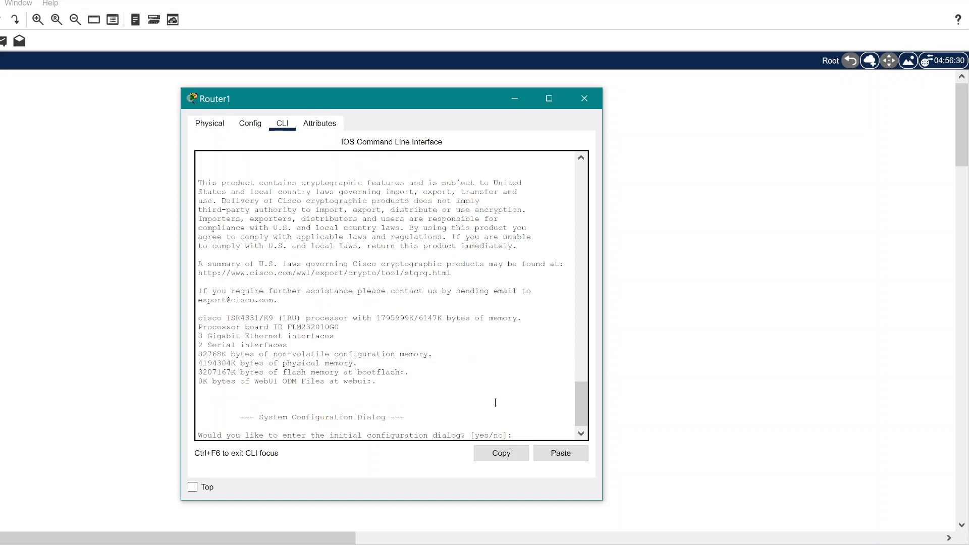
key(Return)
text(no)
key(Return)
key(Return)
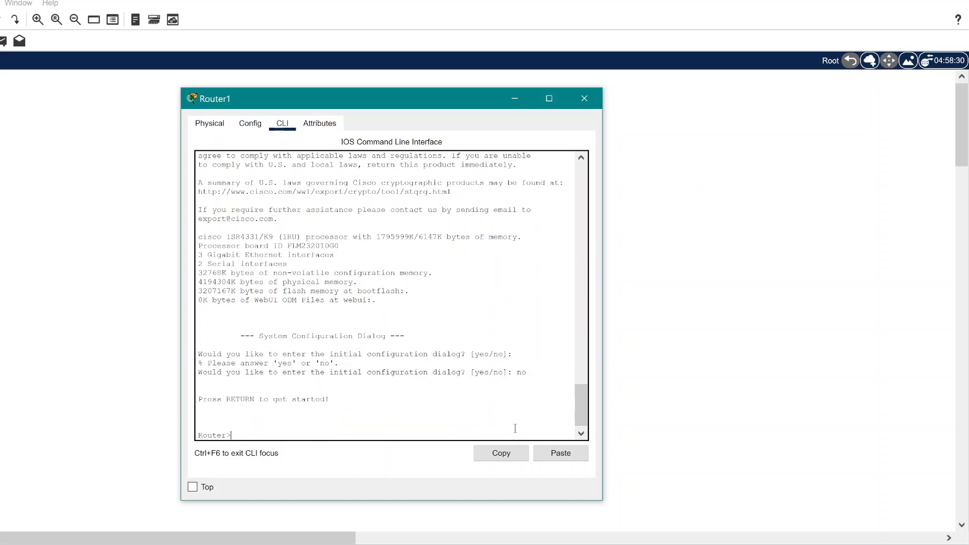
Enter privileged mode and then global configuration mode on the router.
text(enab;le)
key(Return)
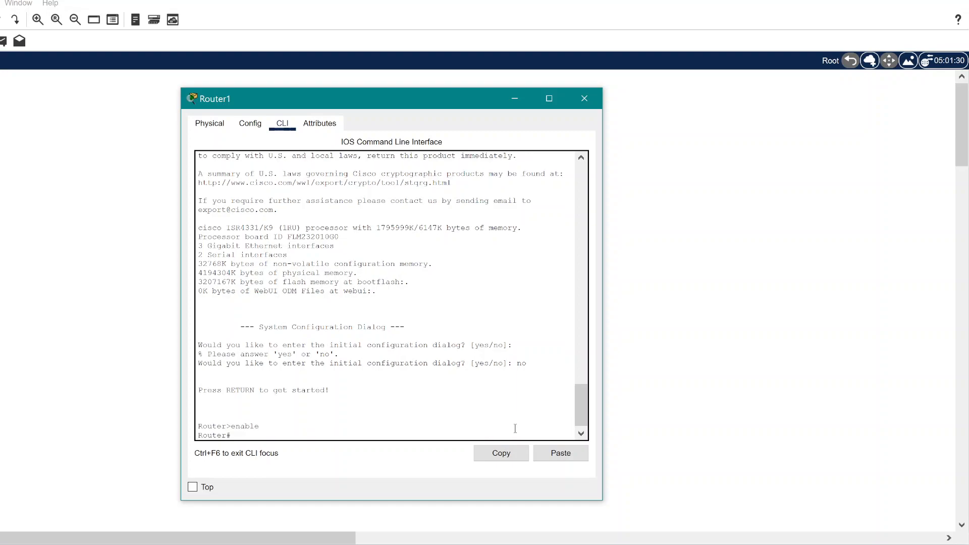
text(config t)
key(Return)
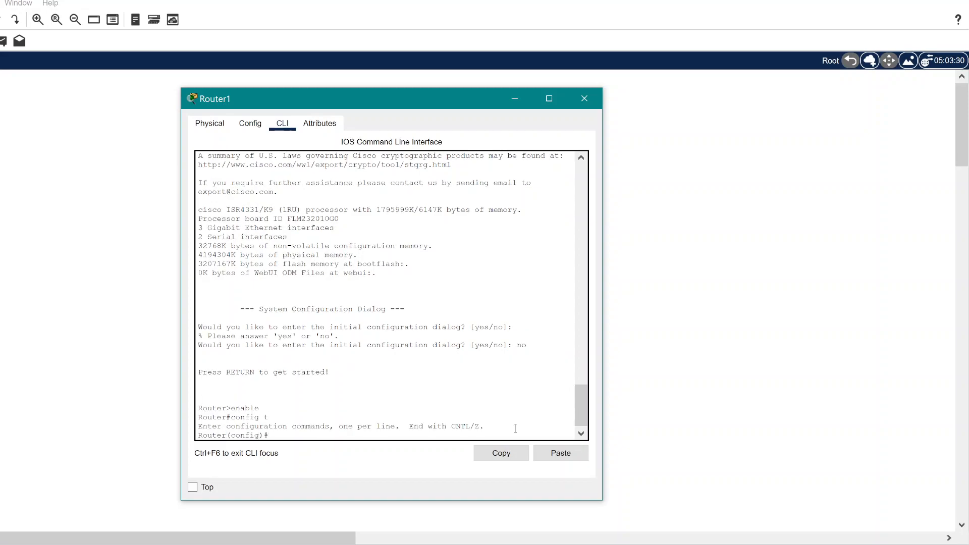
Set the router's hostname to ww.
text(hostname)
text( tt)
key(BackSpace)
key(BackSpace)
text(ww)
key(Return)
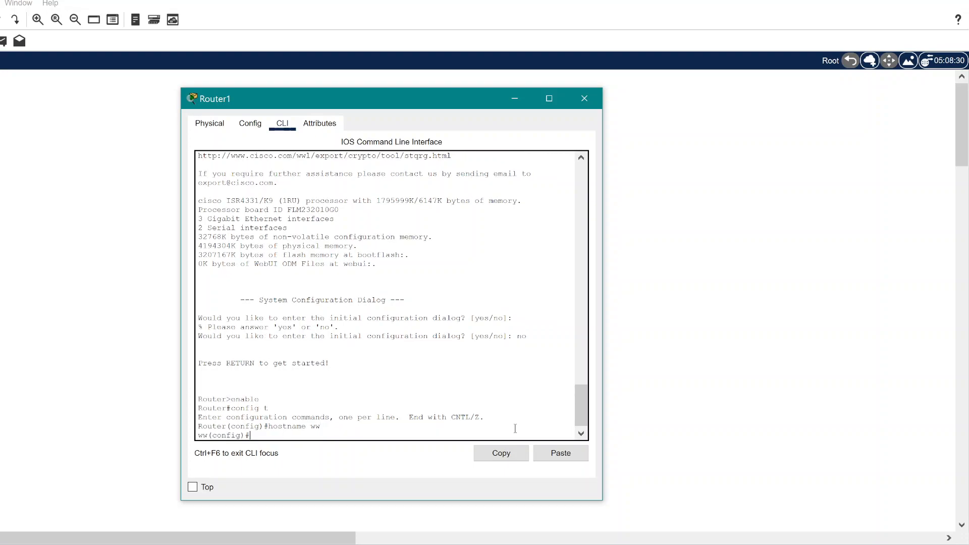
Disable domain lookup on the router and set the encrypted enable secret password.
text(no ip domain-lookup)
key(Return)
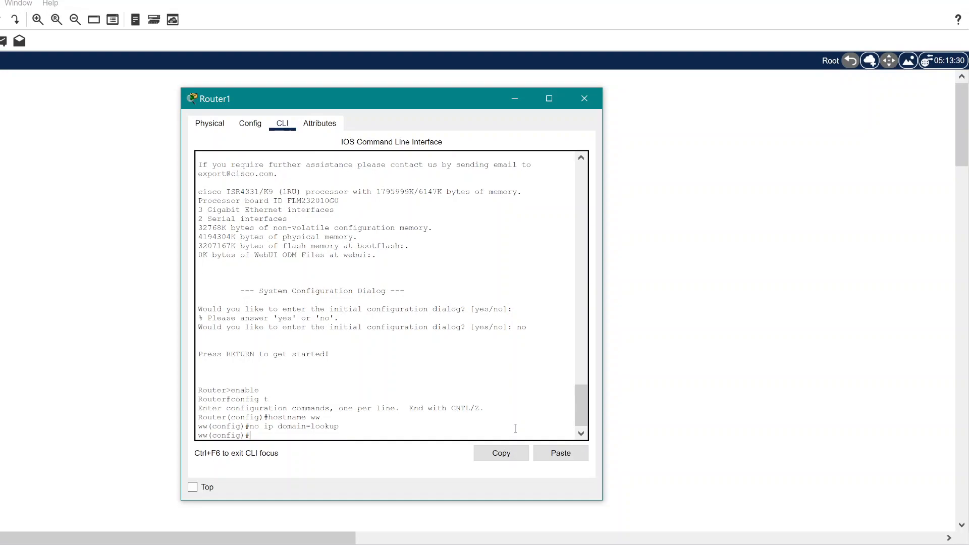
text(enable secret class)
key(Return)
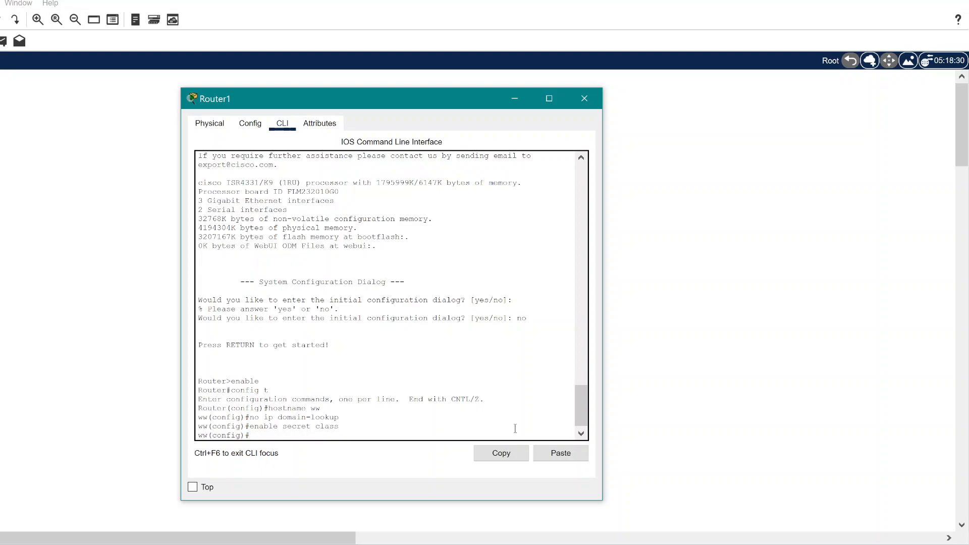
Set the access password on console line 0 and require login.
text(line con 0)
key(Return)
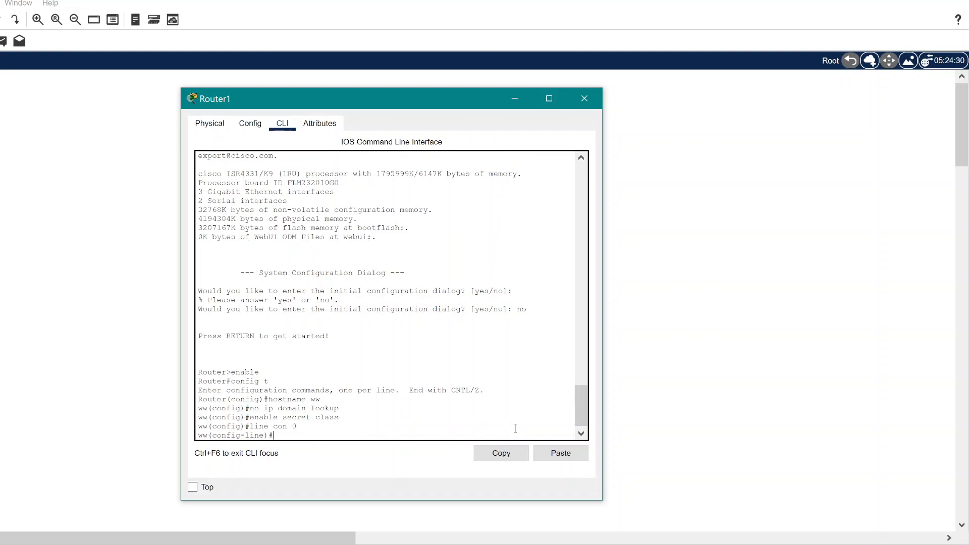
text(password cisco)
key(Return)
text(login)
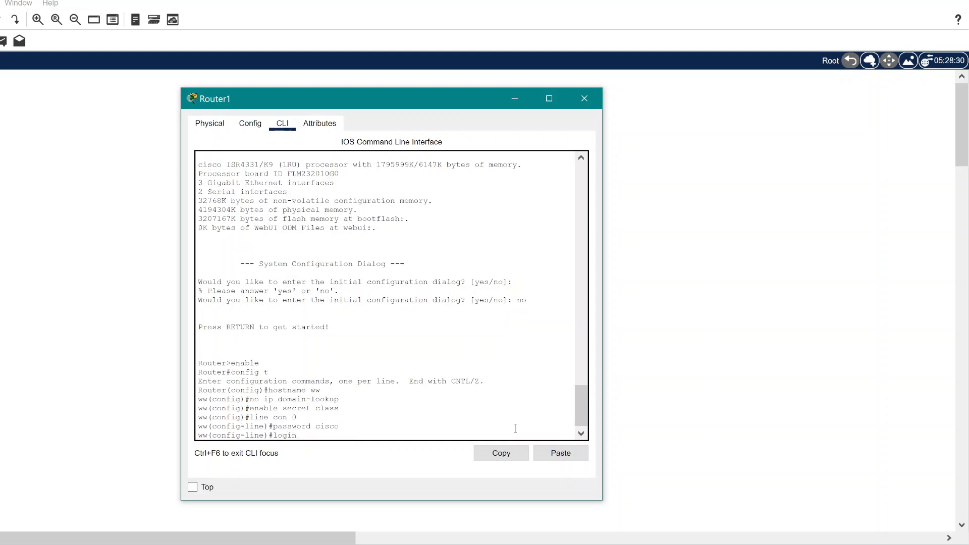
key(Return)
Turn on synchronous logging for the console line and return to global configuration mode.
text(logg)
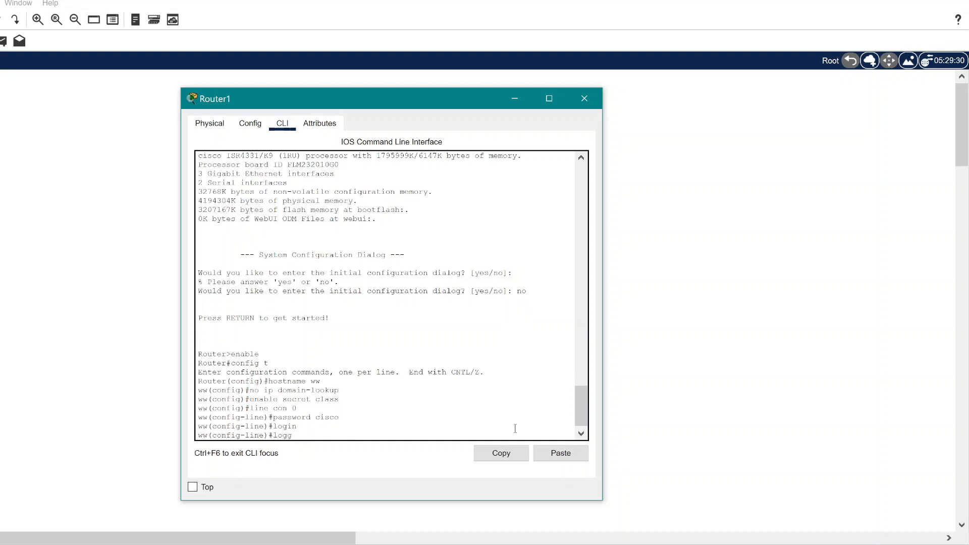
text(sync)
key(Return)
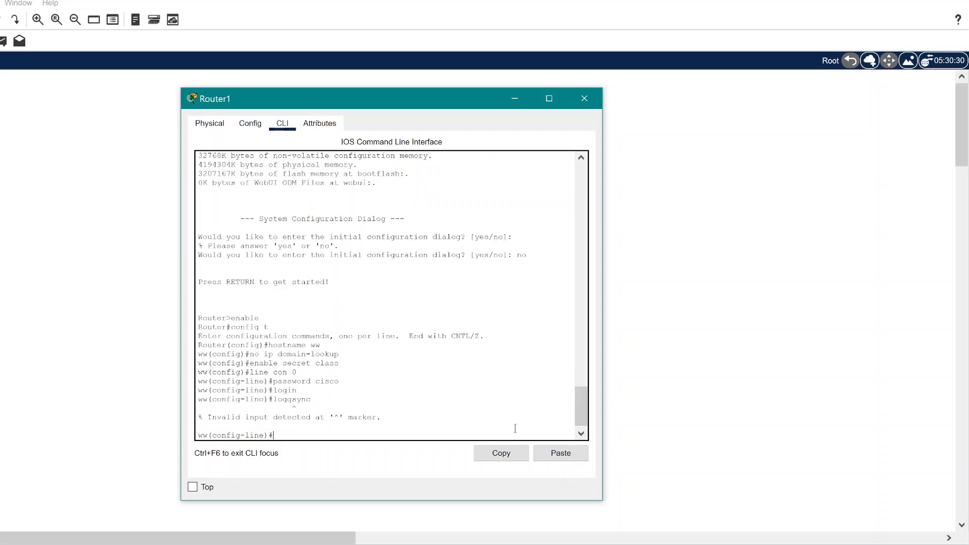
text(logg sync)
key(Return)
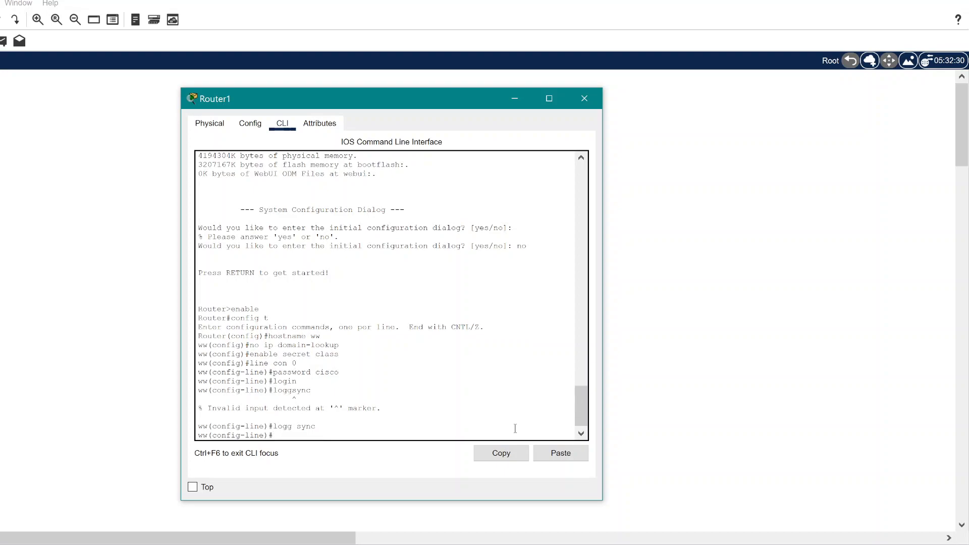
text(exit)
key(Return)
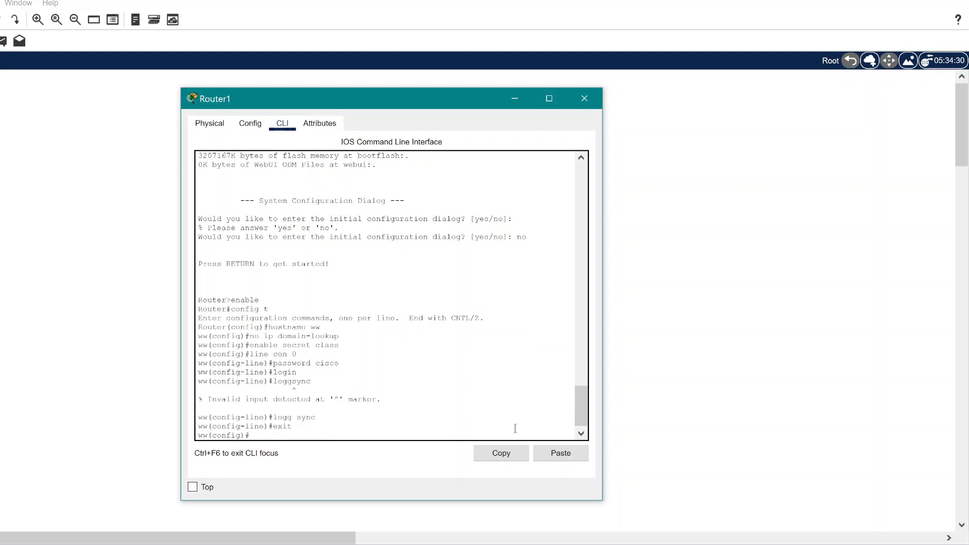
Configure VTY lines 0 to 4 with an access password, login and synchronous logging, and exit line configuration.
text(line vty 0 4)
key(Return)
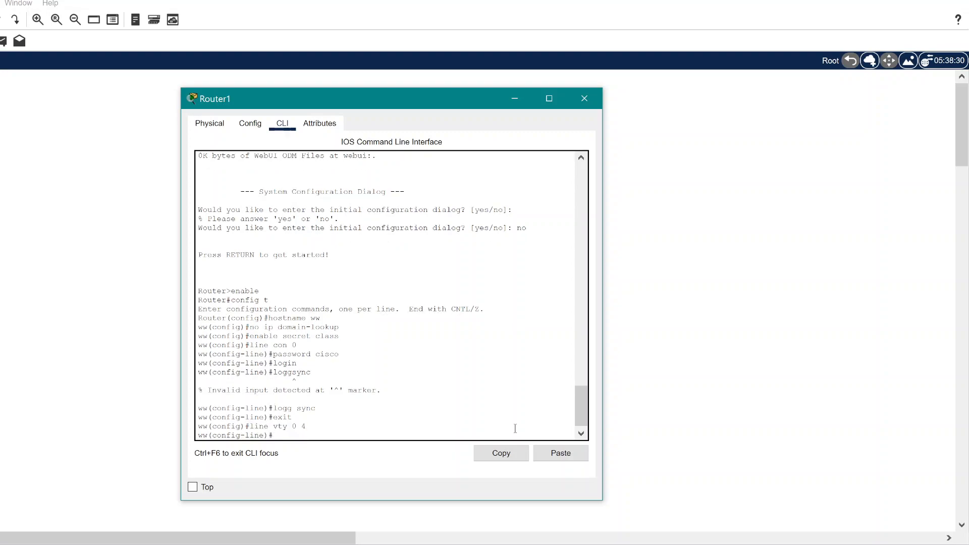
text(password clas)
key(Return)
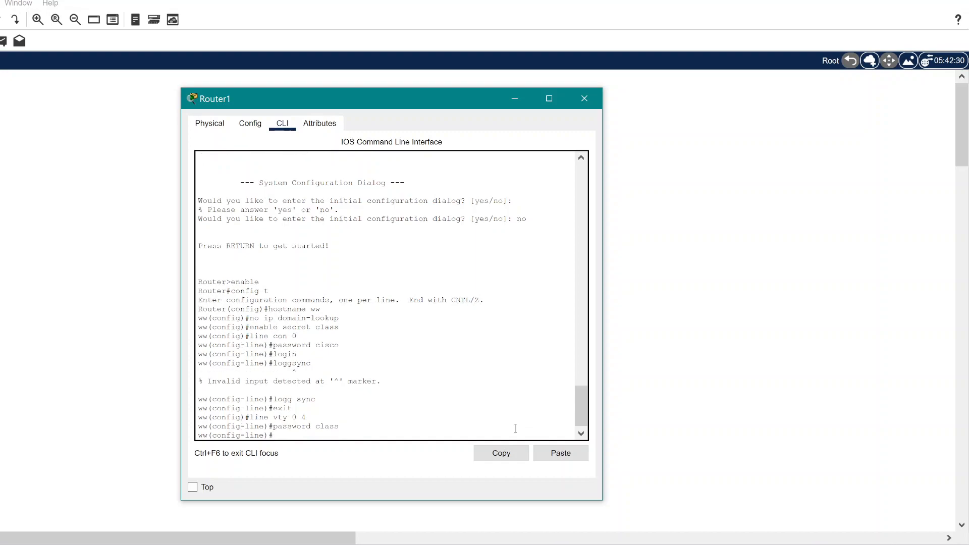
text(login)
key(Return)
text(logg sync)
key(Return)
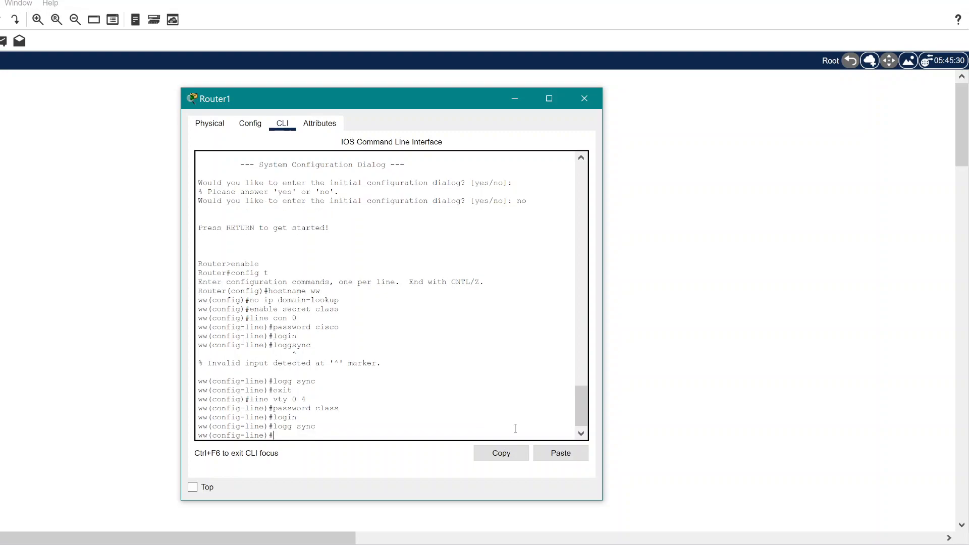
text(exit)
key(Return)
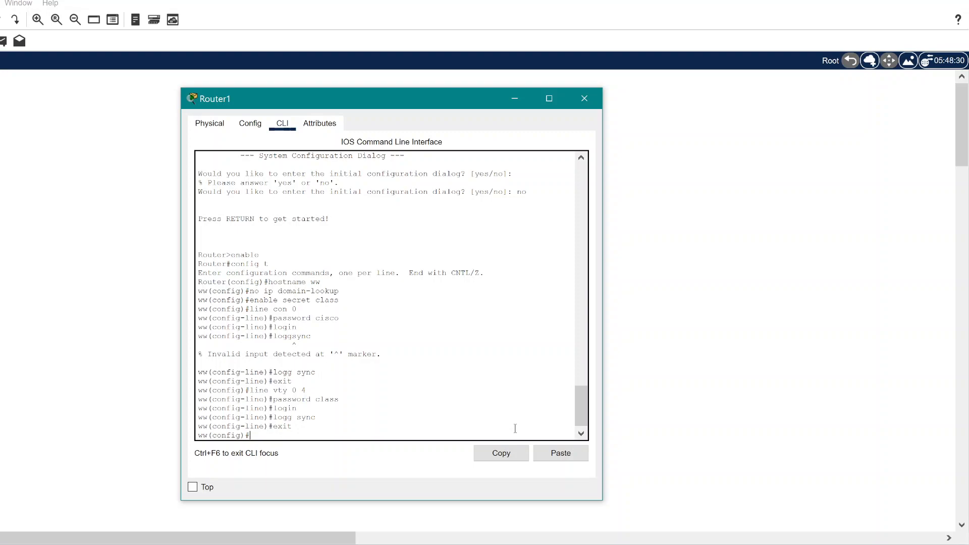
Assign 192.168.1.1 with mask 255.255.255.0 to interface gig0/0/0, enable the interface, and exit its configuration.
text(int gig0/0/0)
key(Return)
drag(465, 95, 707, 122)
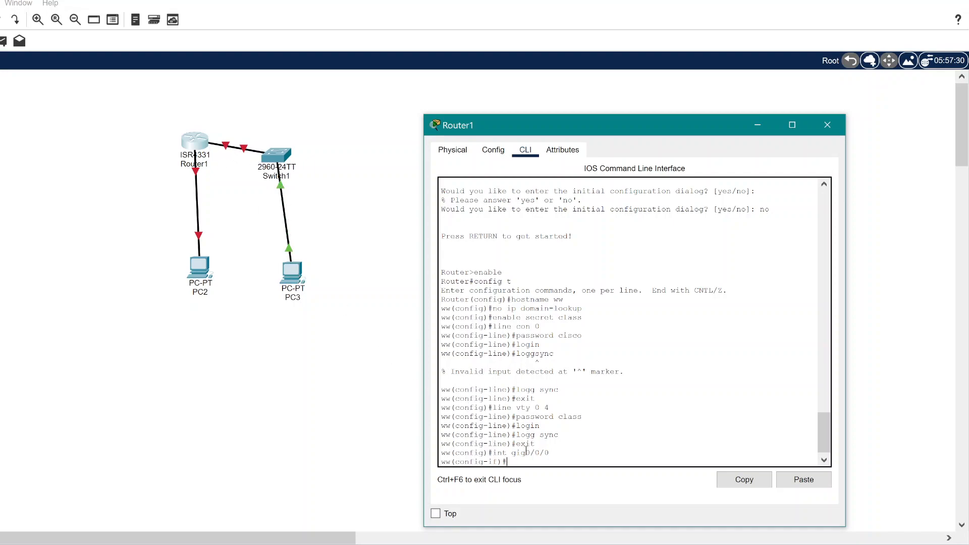
drag(627, 120, 355, 68)
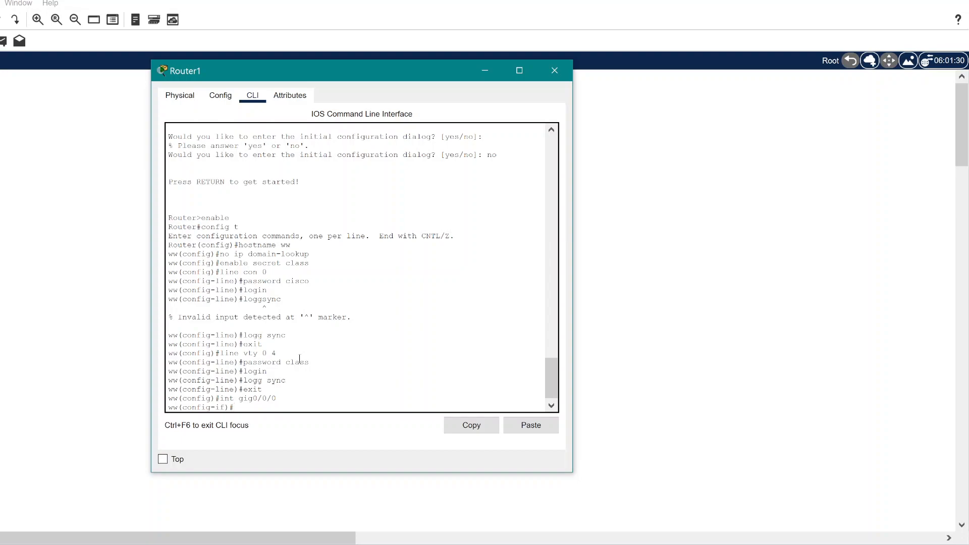
text(ip add 192.168.1.1 255.255.255.0)
key(Return)
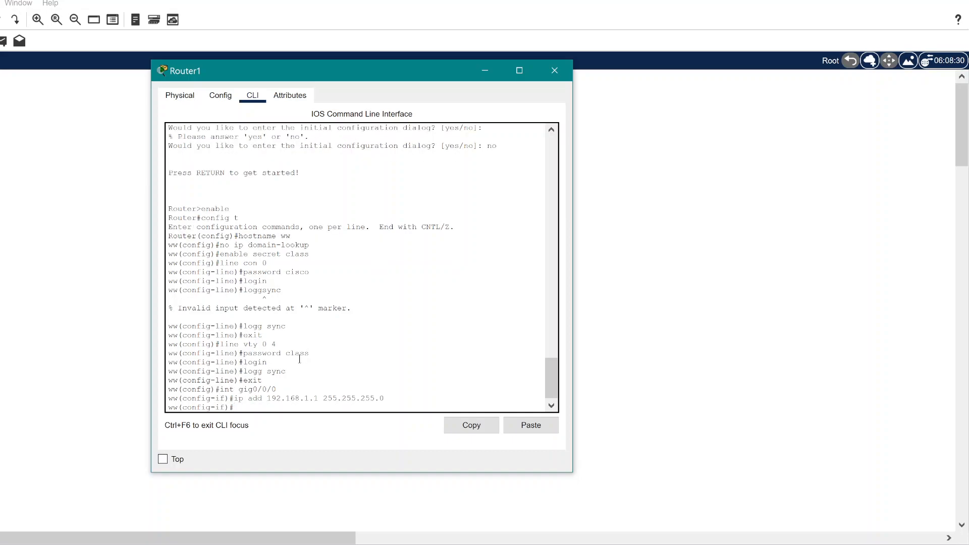
text(no shut)
key(Return)
text(exit)
key(Return)
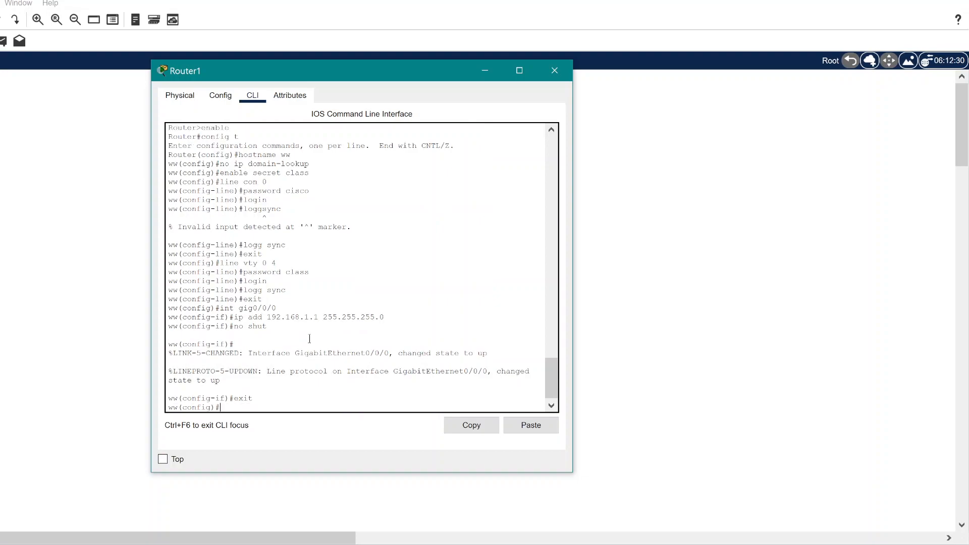
Assign IP address 192.168.2.1 with mask 255.255.255.0 to the router's gig0/0/1 interface.
text(int gig0/0/1)
key(Return)
text(ip add)
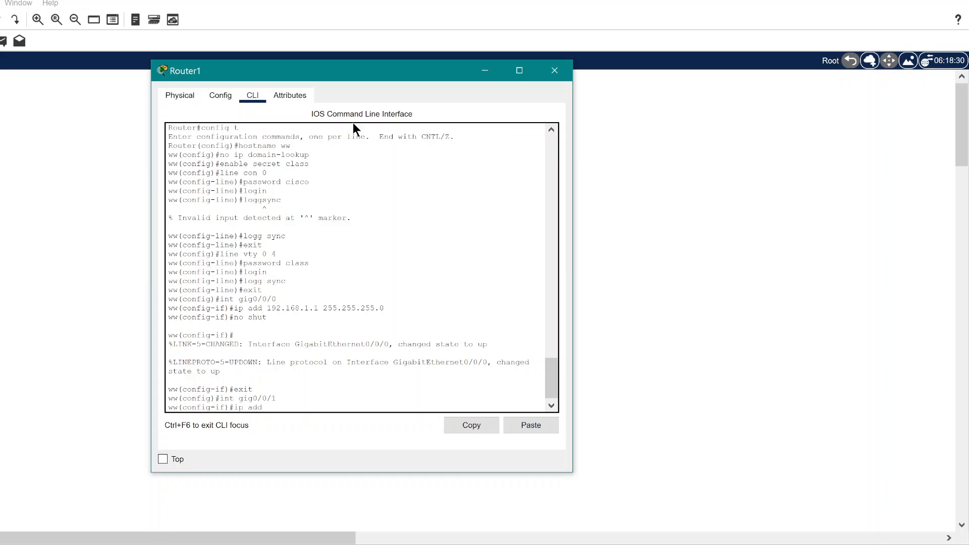
drag(348, 77, 542, 89)
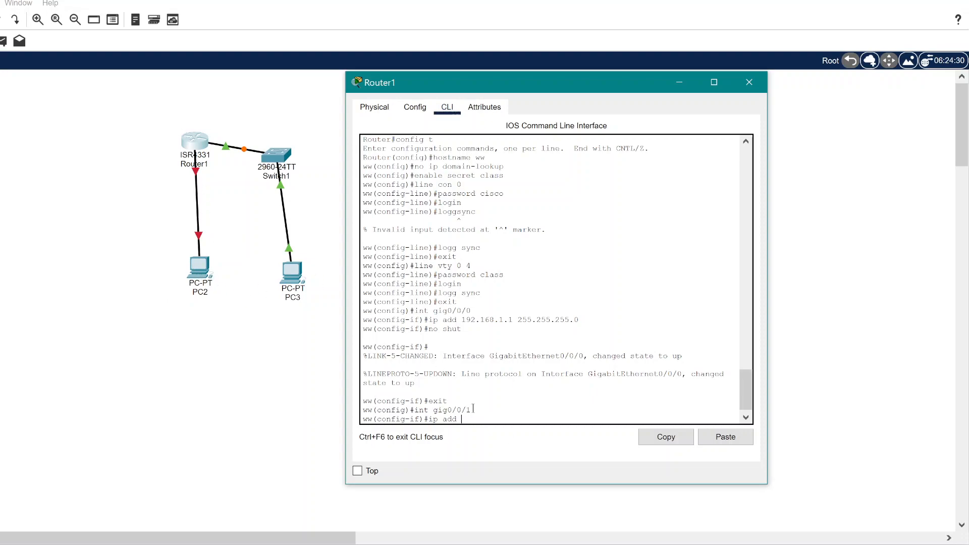
text(192.168.2.1 255..255.255.0)
key(Return)
drag(572, 80, 374, 61)
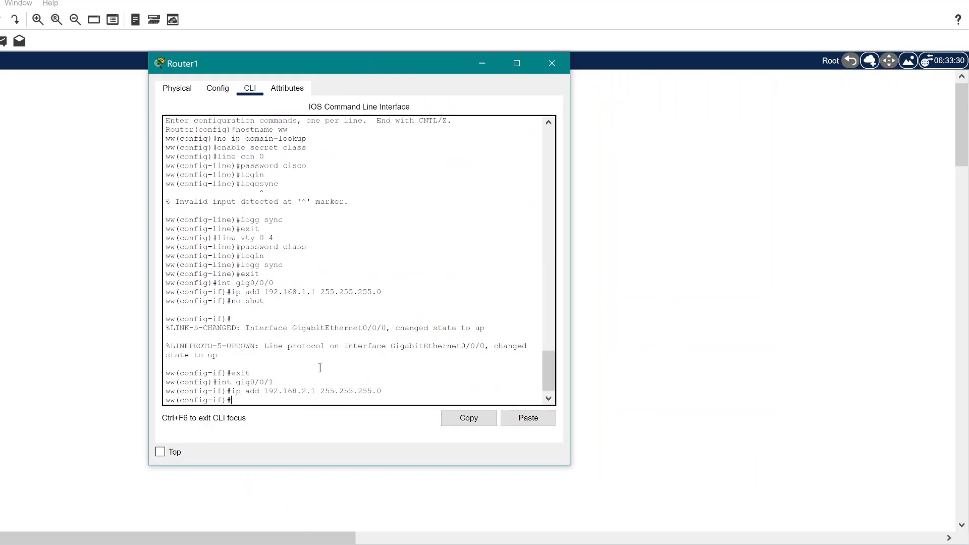
Enable the gig0/0/1 interface and return to global configuration mode.
text(no shut)
key(Return)
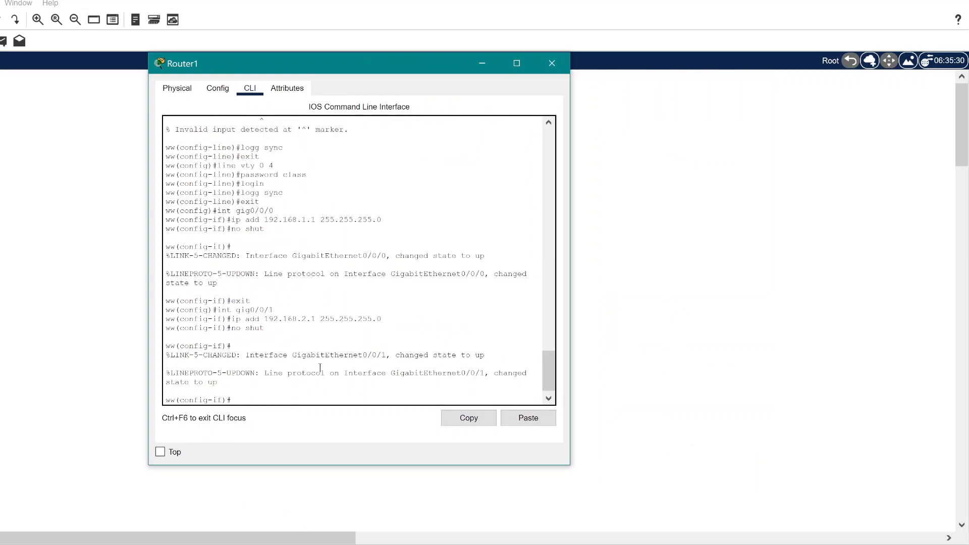
text(exit)
key(Return)
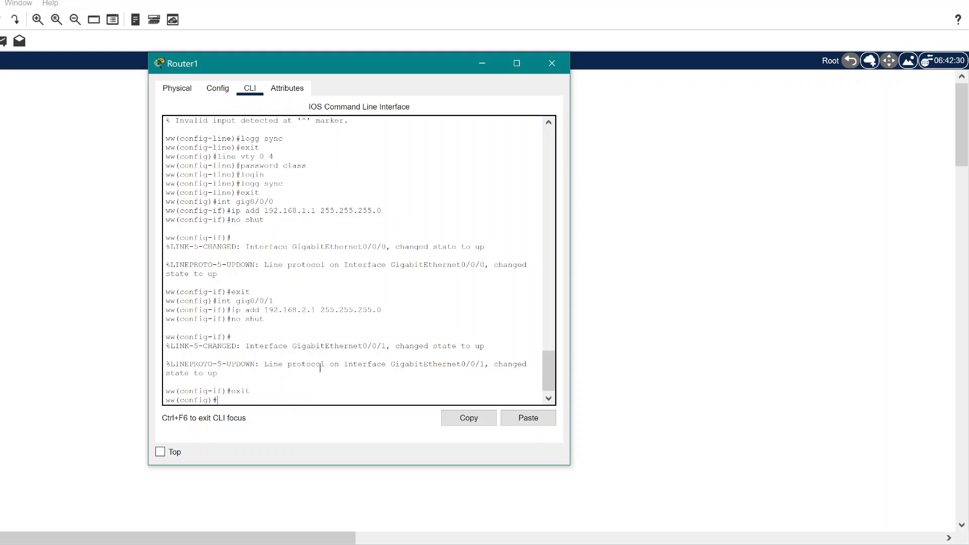
Set the description of interface gig0/0/0 to PC3 and exit the interface configuration.
text(int gig0/0/0)
key(Return)
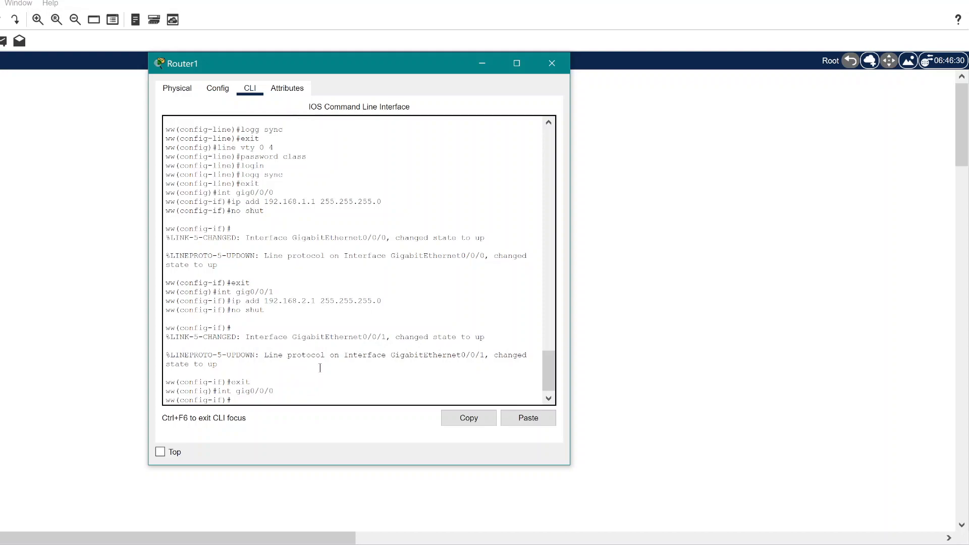
text(description)
drag(373, 75, 592, 70)
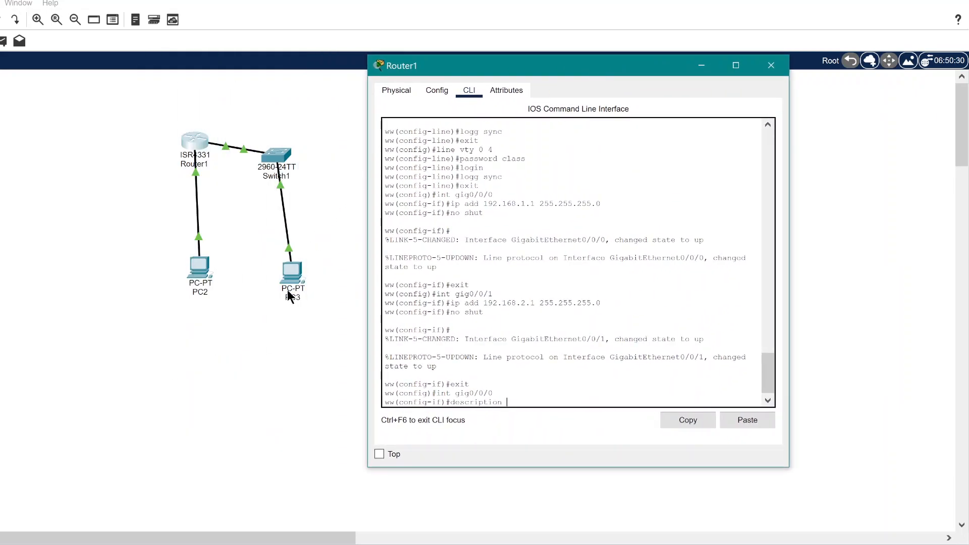
drag(605, 69, 372, 41)
text(PC3)
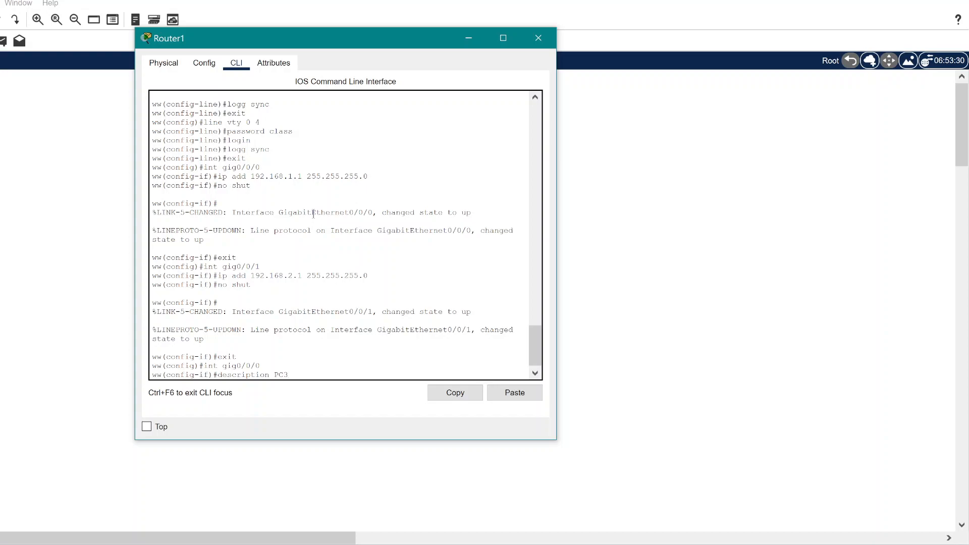
key(Return)
text(exit)
key(Return)
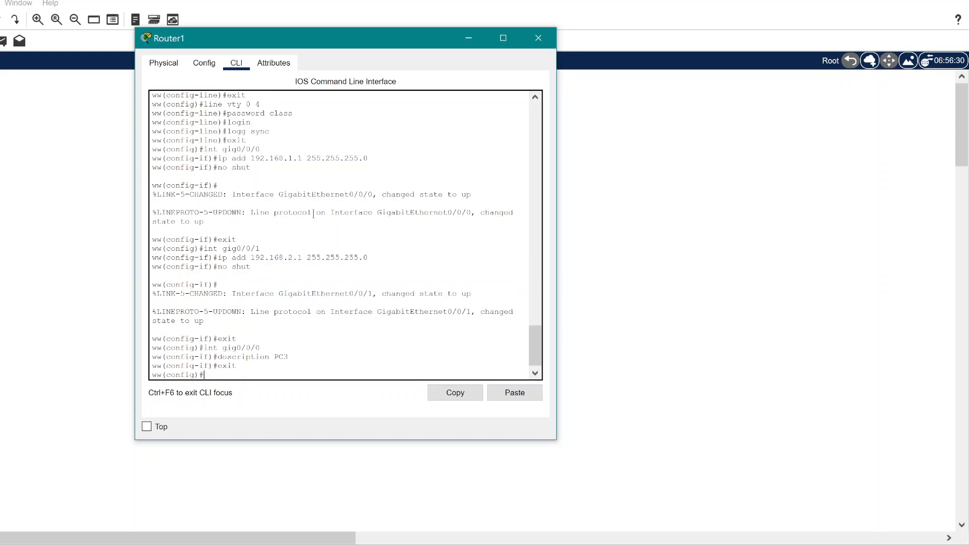
Assign IP address 192.168.3.1 with mask 255.255.255.0 to the router's serial interface 0/1/0.
text(intd)
key(BackSpace)
text(s 0/1/0)
key(Return)
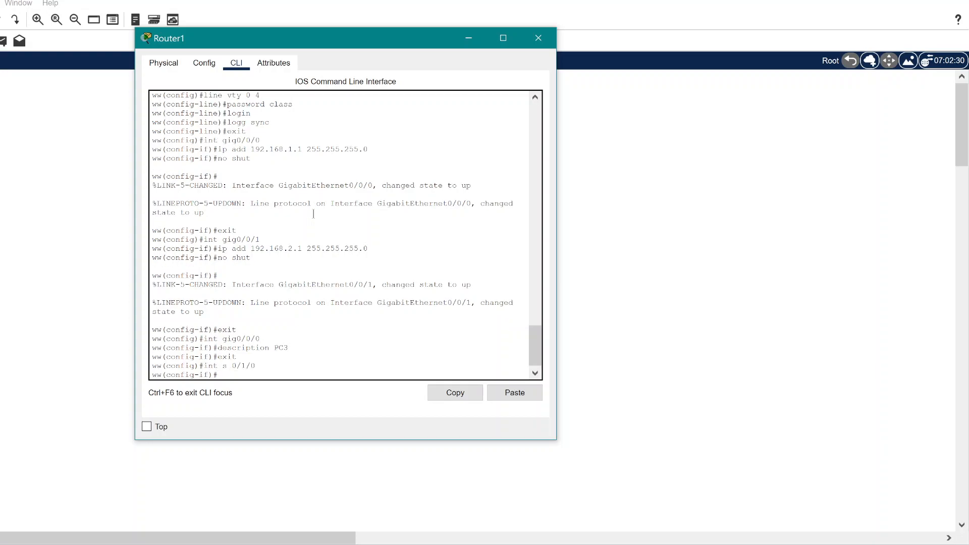
text(ip add 192.168.3.1 255.255.255.0)
key(Return)
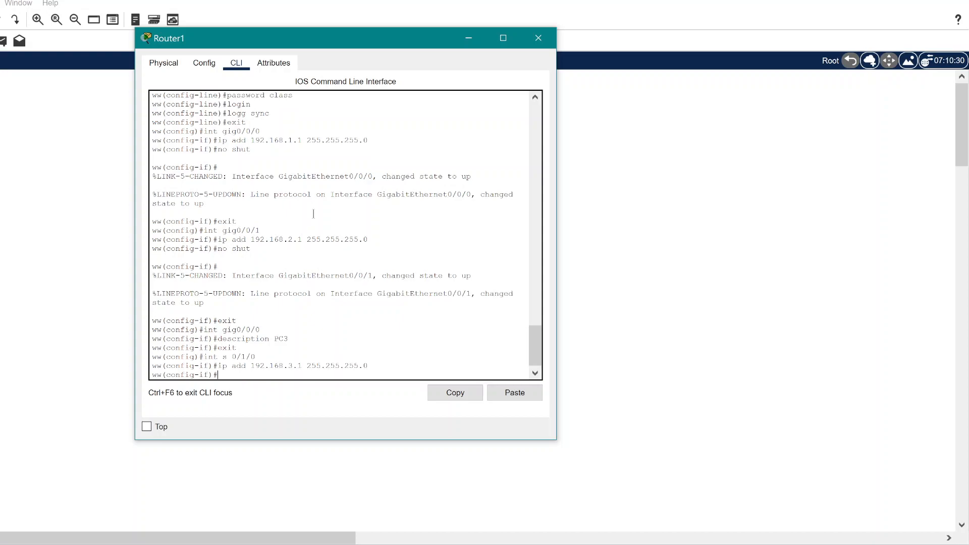
Enable serial interface 0/1/0 and return to global configuration mode.
text(no shut)
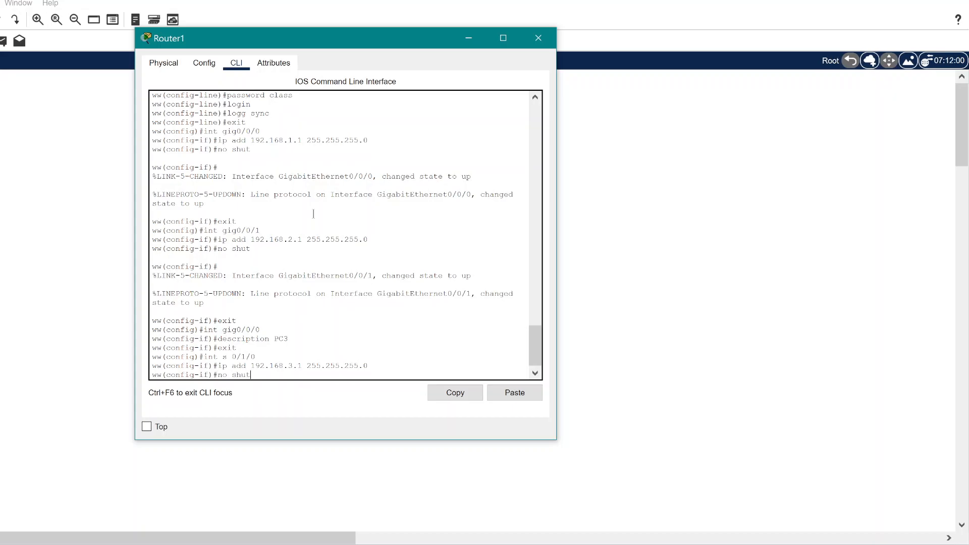
key(Return)
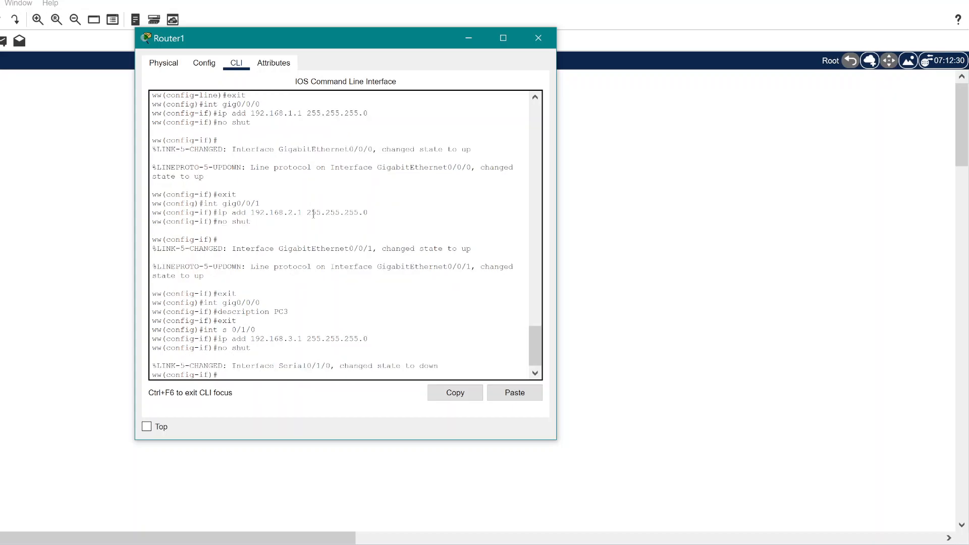
text(exit)
key(Return)
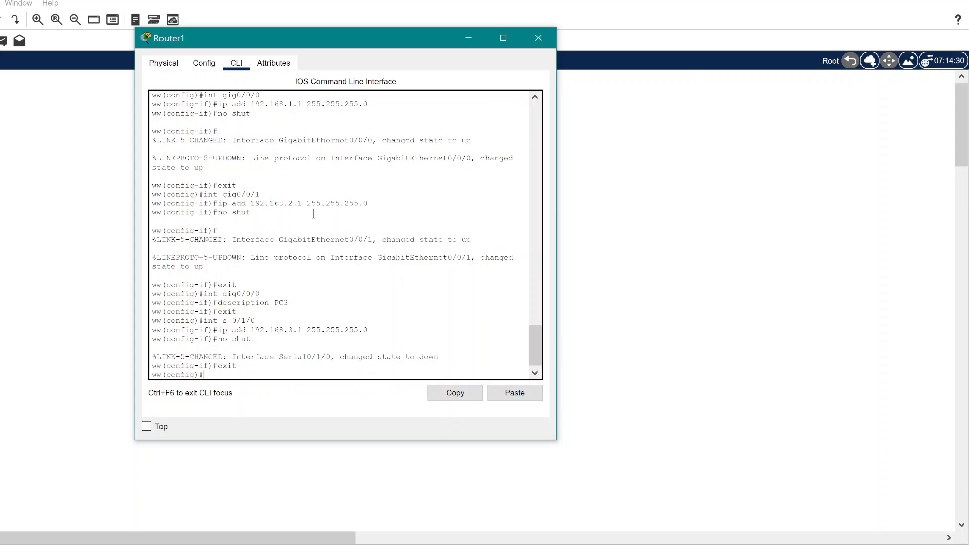
Open the command line of Switch1 and enter global configuration mode.
click(471, 36)
click(283, 158)
click(281, 125)
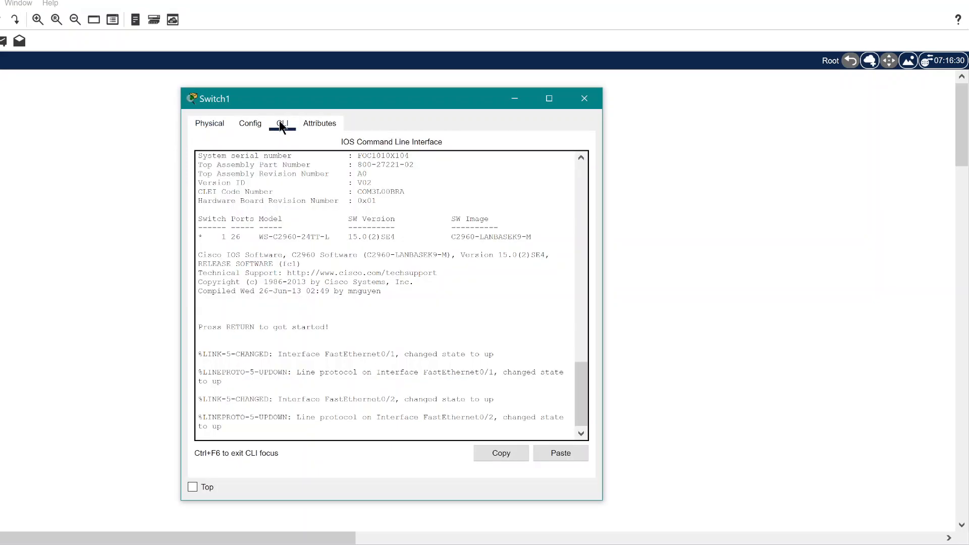
click(310, 430)
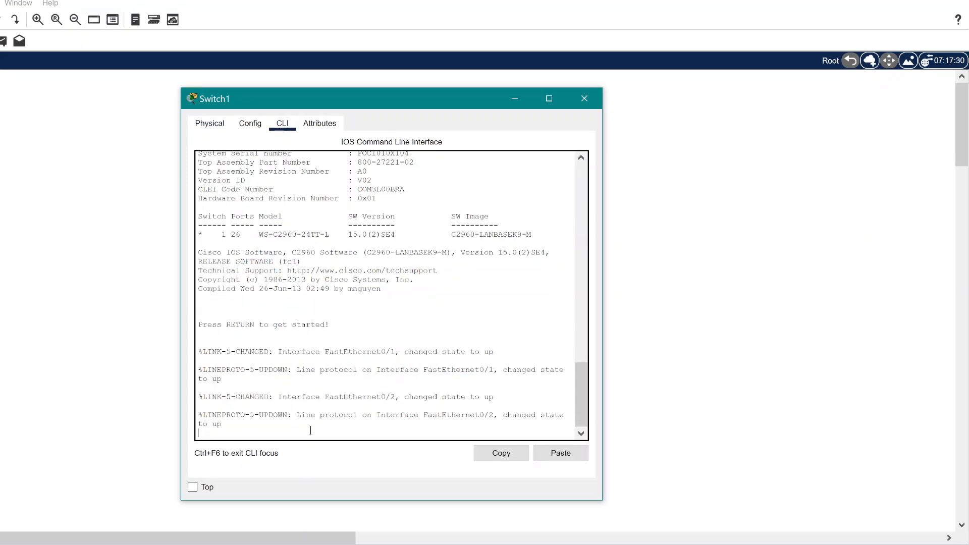
key(Return)
text(enable)
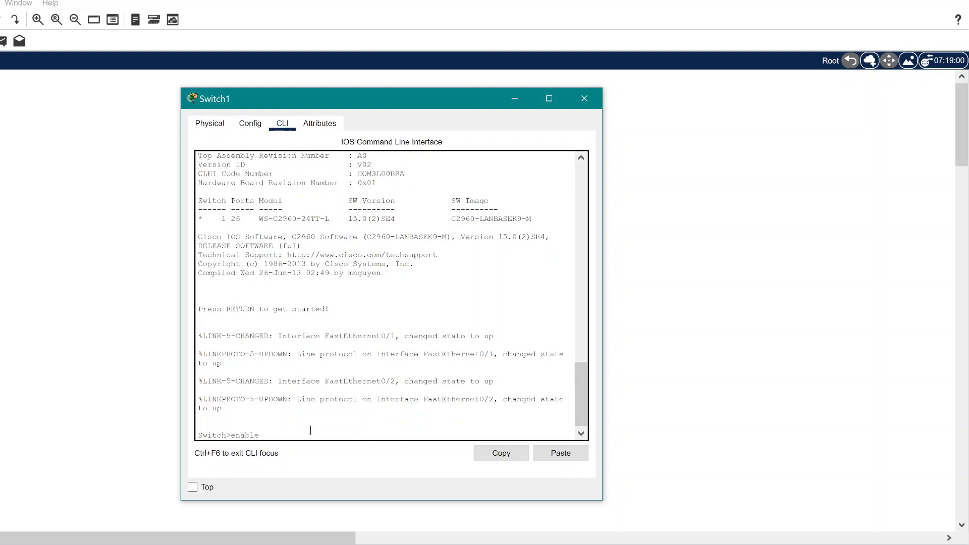
key(Return)
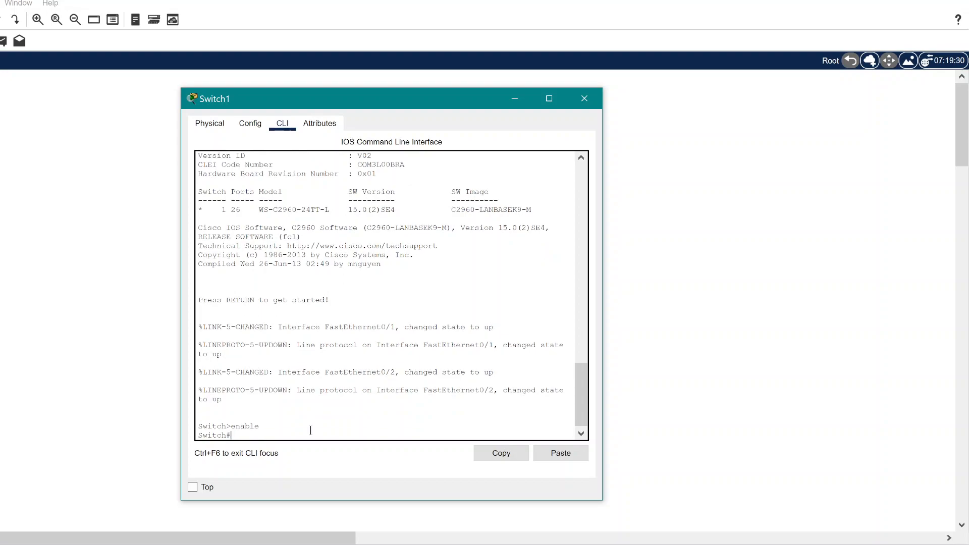
text(config t)
key(Return)
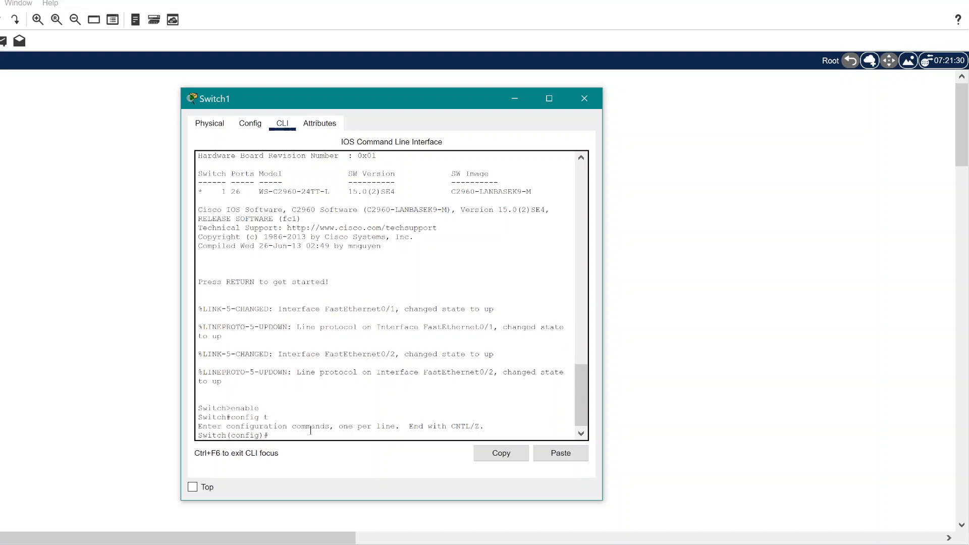
Assign IP address 192.168.1.2 with mask 255.255.255.0 to the switch's vlan1 interface.
text(int vlan1)
key(Return)
text(config-if)#co)
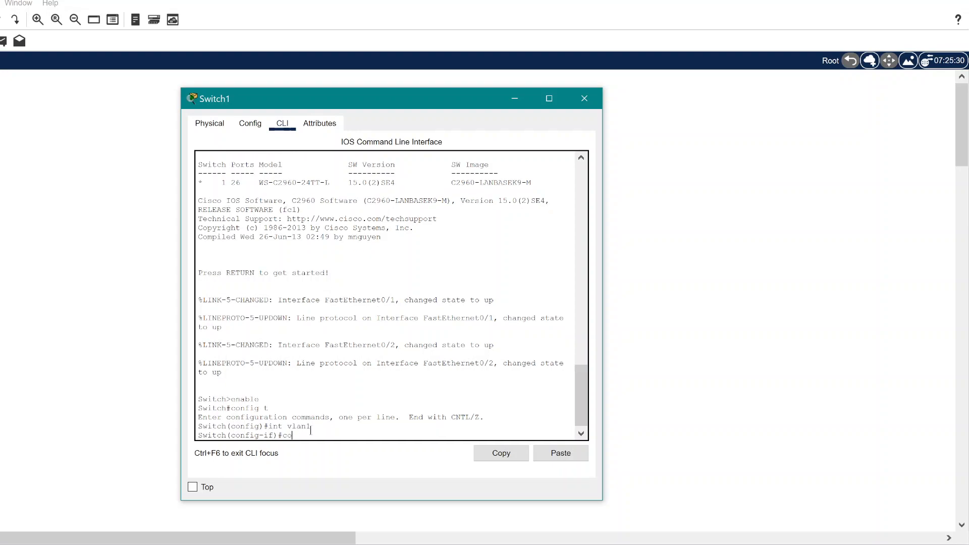
key(BackSpace)
key(BackSpace)
text(ip add)
text(192.168.1.2)
text(55.255.255.0)
key(Return)
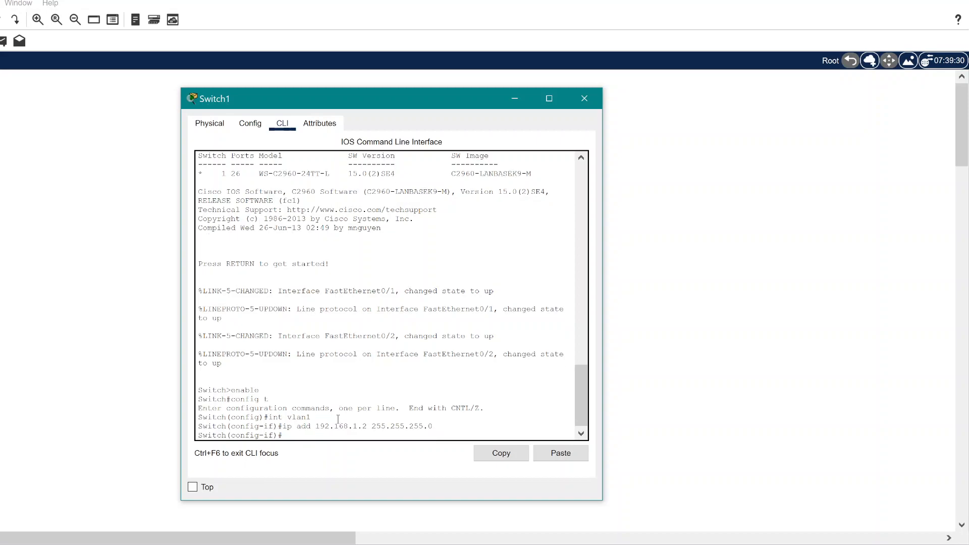
Enable the vlan1 interface, exit its configuration, and put the switch window away.
text(no shut)
key(Return)
text(exit)
key(Return)
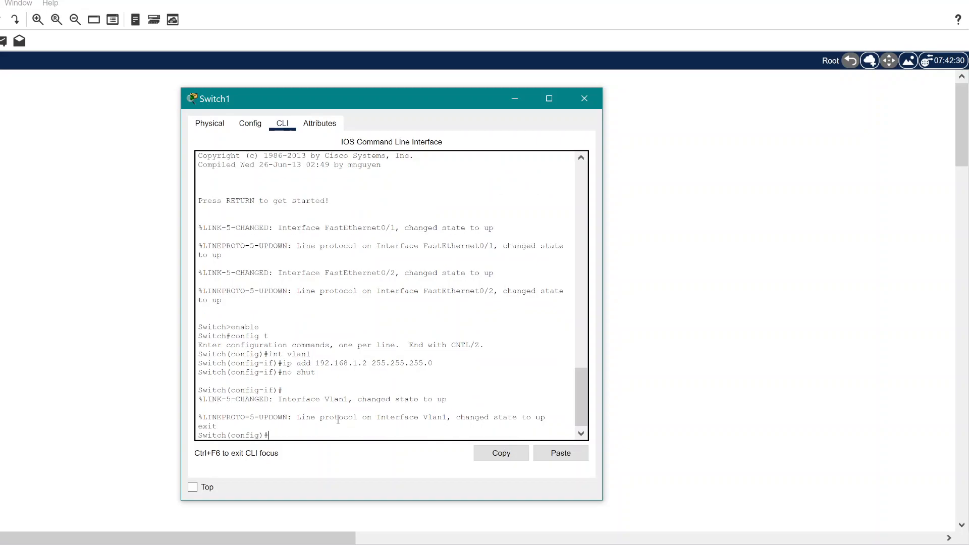
click(507, 95)
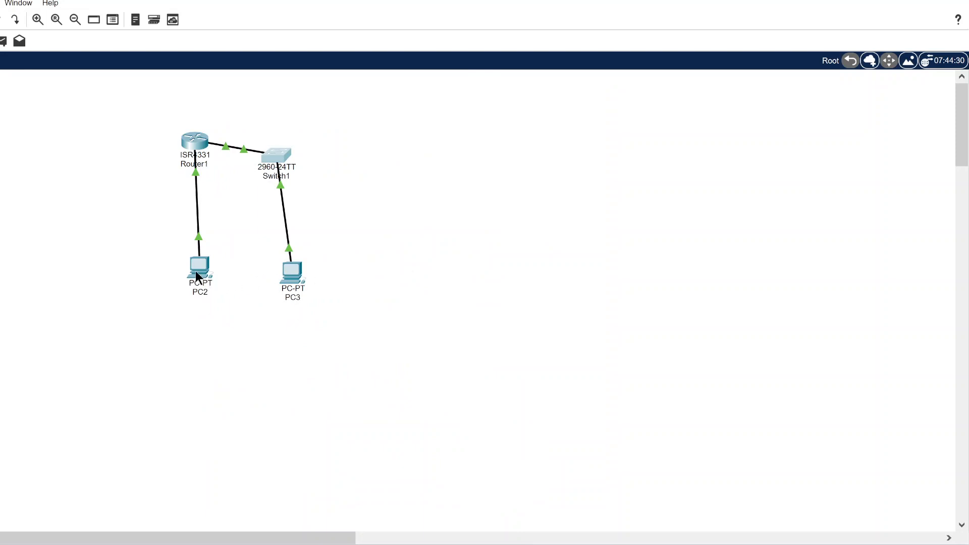
Open the IP configuration of PC3 and set its static IPv4 address to 192.168.1.4.
click(290, 285)
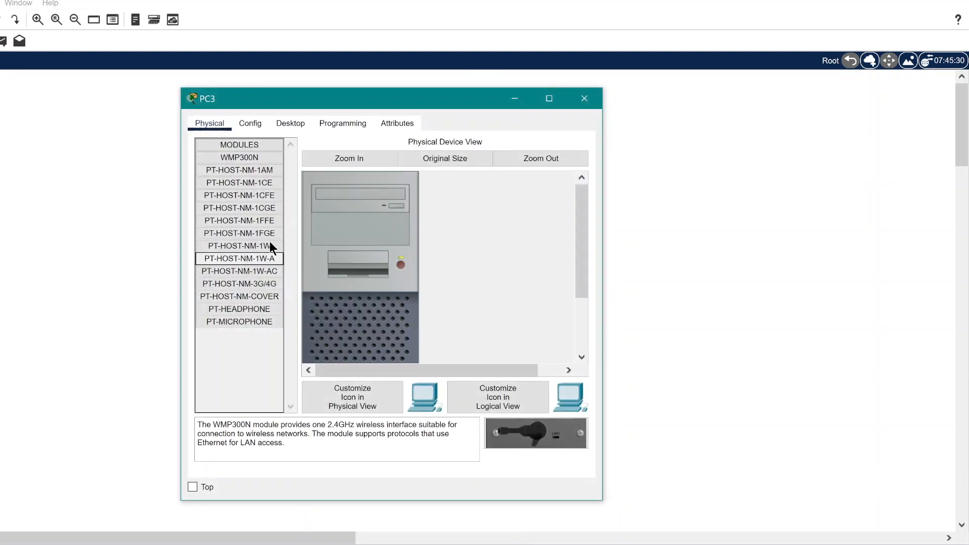
click(285, 130)
click(228, 174)
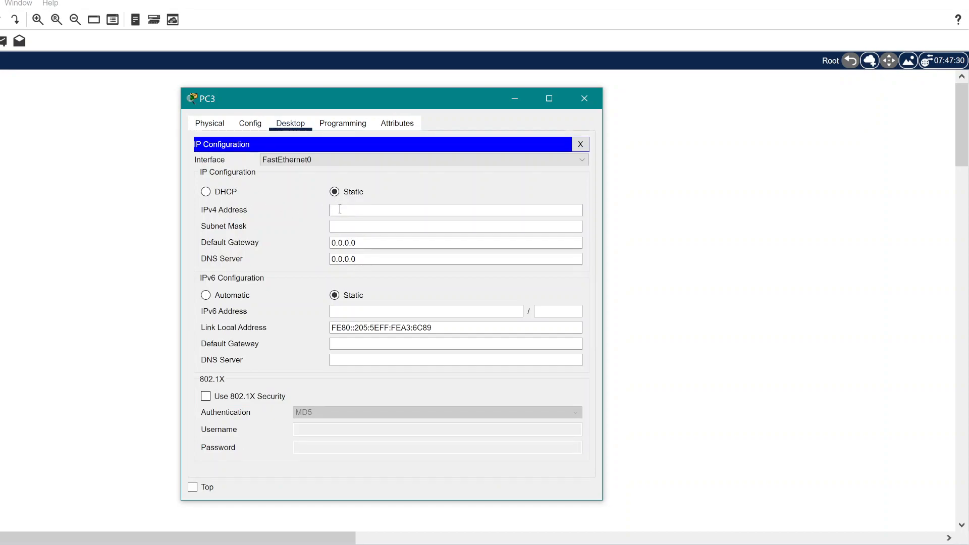
text(192.168.1.4)
Fill in subnet mask 255.255.255.0 and set the default gateway to 192.168.1.1 for PC3.
click(368, 243)
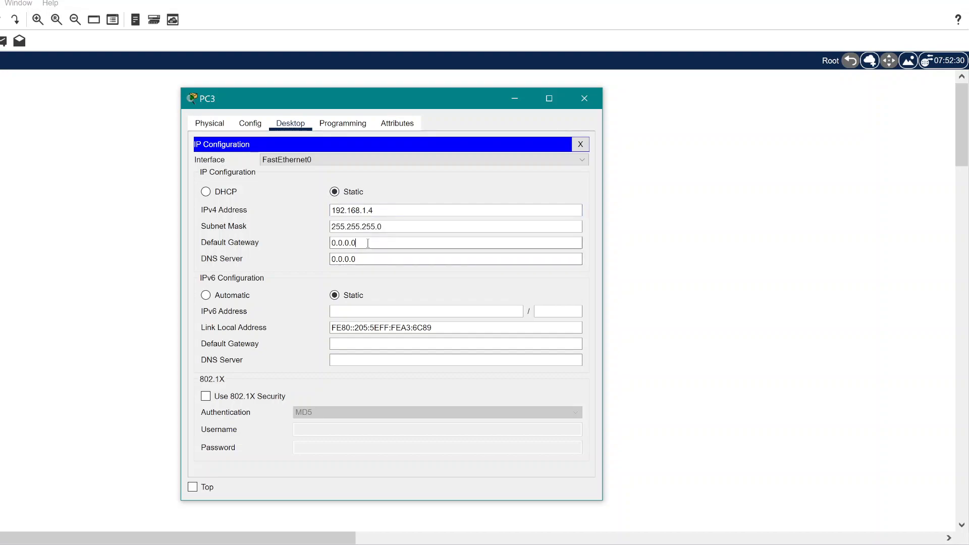
key(BackSpace)
key(BackSpace)
key(BackSpace)
key(BackSpace)
key(BackSpace)
key(BackSpace)
key(BackSpace)
text(192.1.68.1.1)
drag(398, 104, 627, 100)
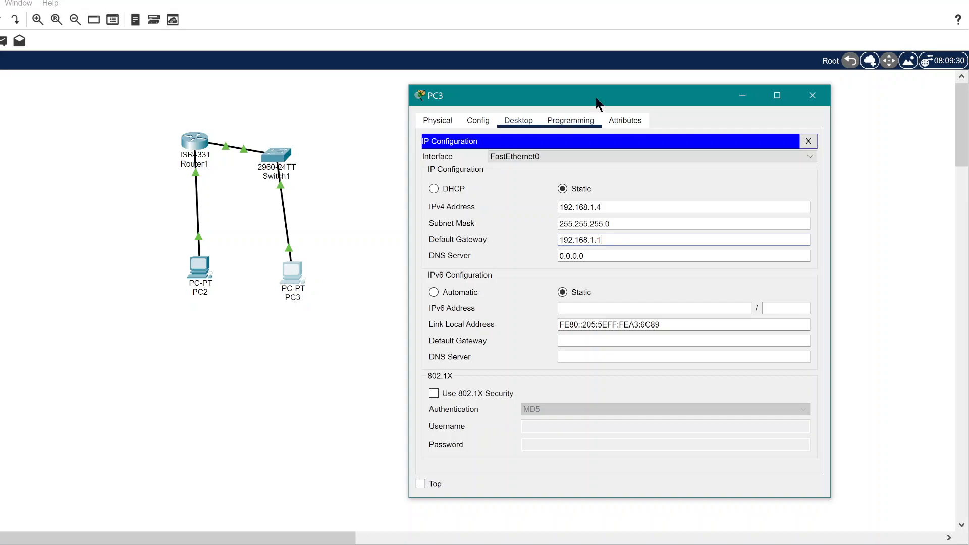
Reopen PC3's IP configuration to check that the settings were kept, and close the PC3 window.
click(810, 144)
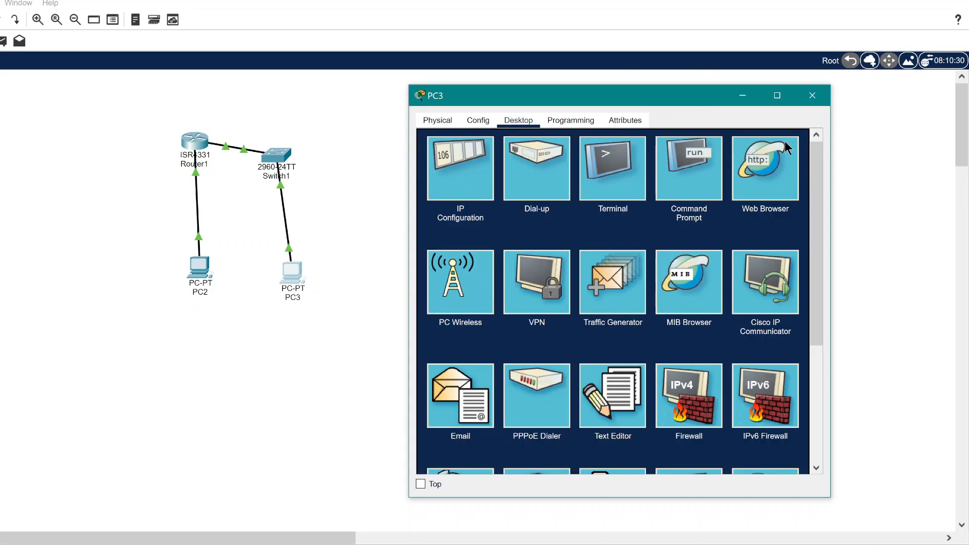
click(461, 173)
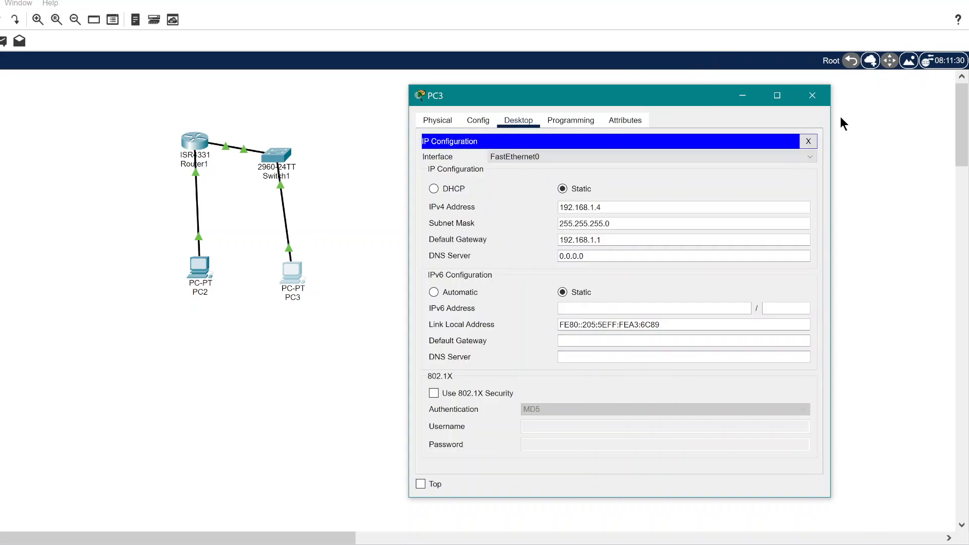
click(812, 97)
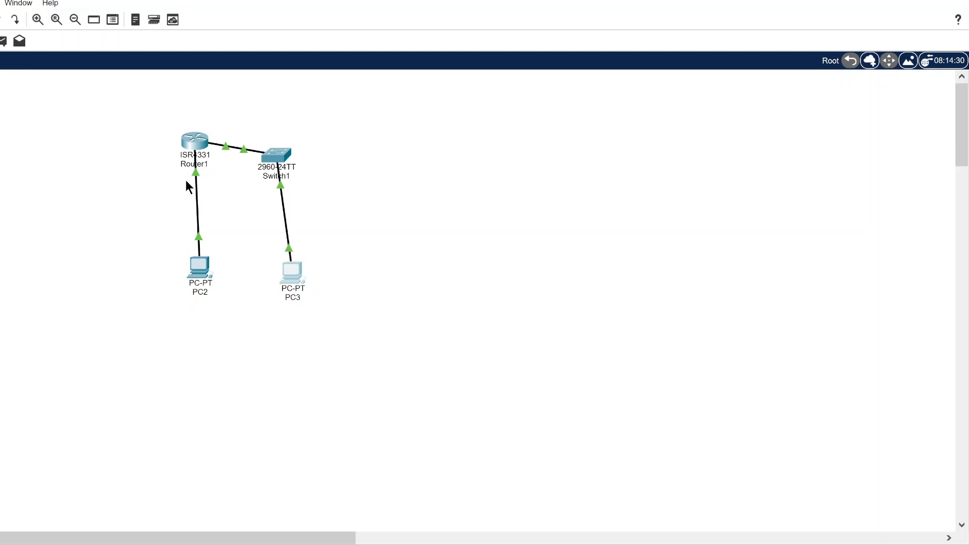
Open the IP configuration of PC2 and set its static IPv4 address to 192.168.2.4.
click(198, 264)
click(291, 123)
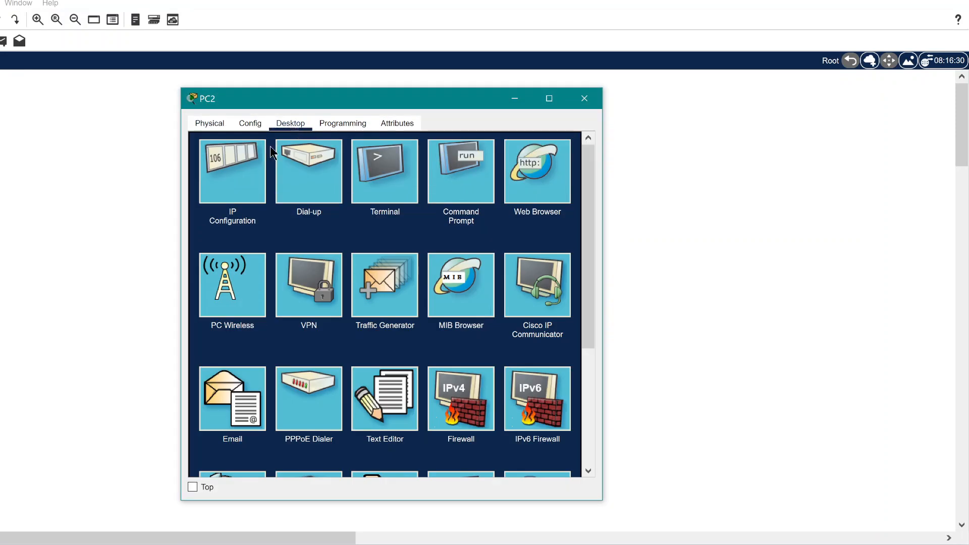
click(246, 167)
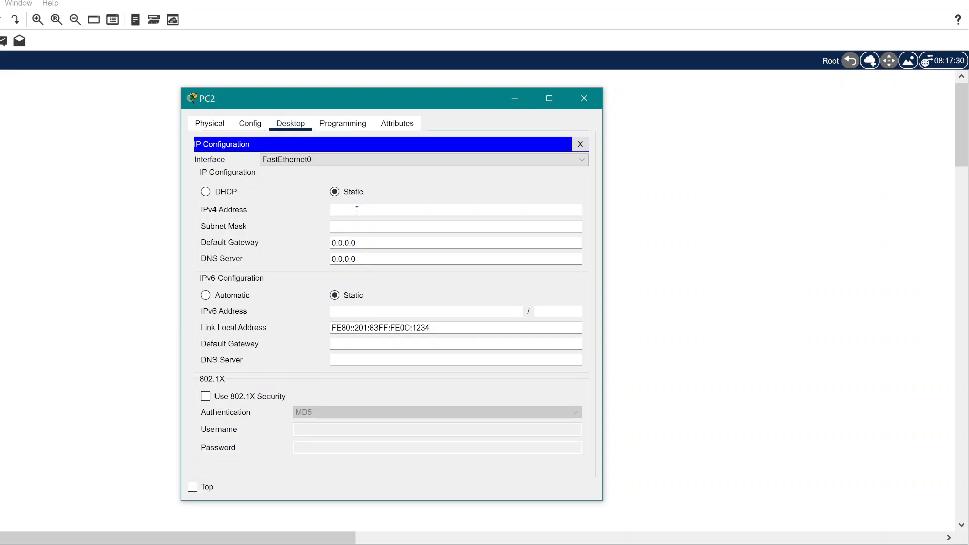
text(192.168.2.4)
Fill in subnet mask 255.255.255.0 and set the default gateway to 192.168.2.1 for PC2.
click(363, 242)
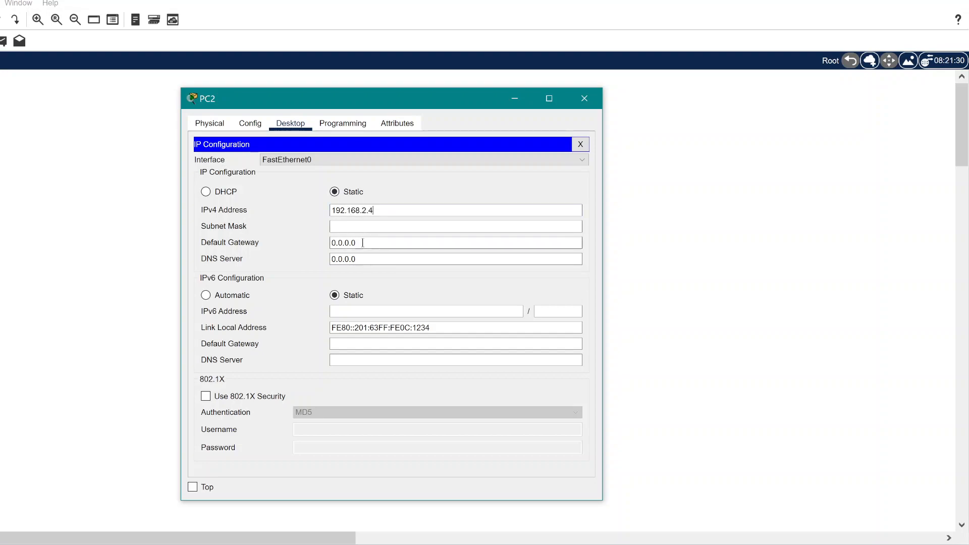
key(BackSpace)
key(BackSpace)
key(BackSpace)
key(BackSpace)
key(BackSpace)
key(BackSpace)
key(BackSpace)
text(192.168.2.1)
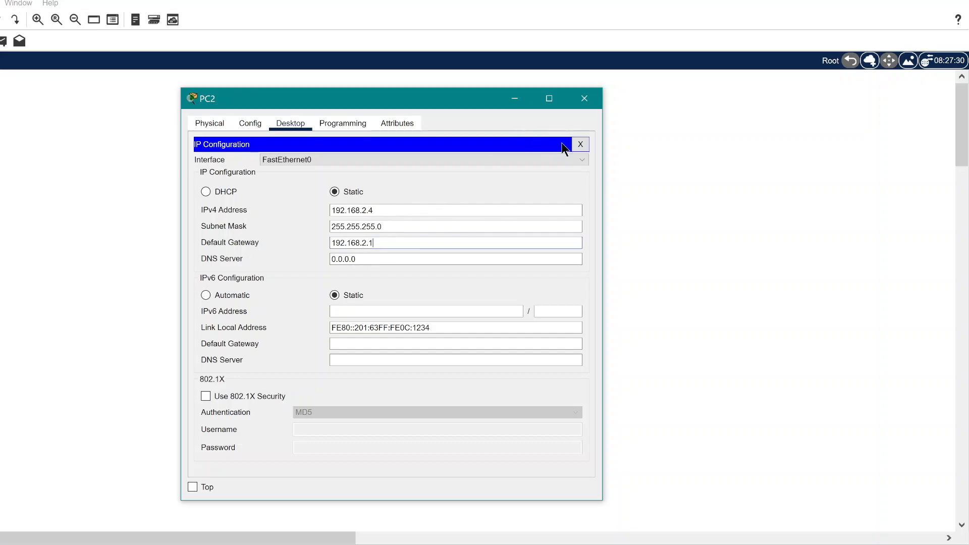
Reopen PC2's IP configuration to check that the settings were kept, and close it.
click(581, 145)
click(229, 175)
click(580, 145)
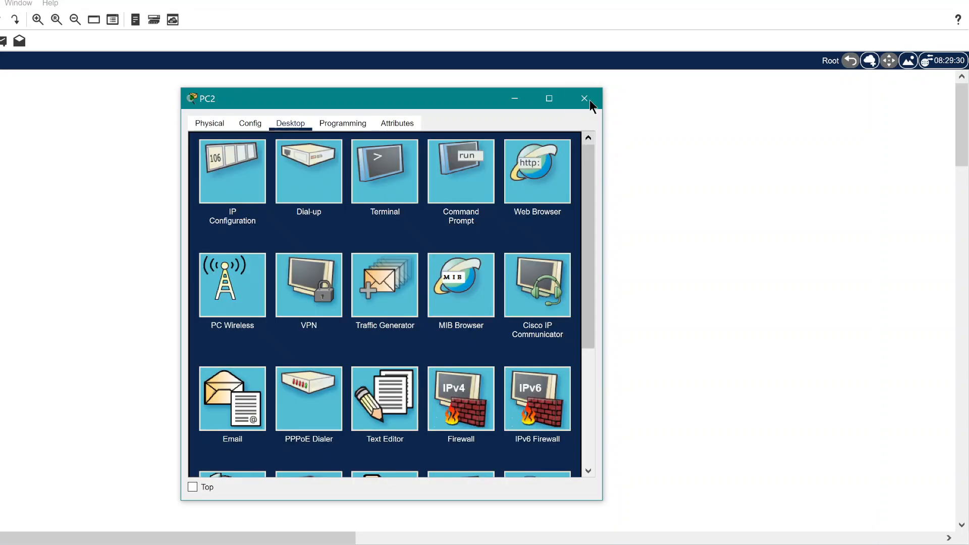
Close the PC2 window, ping 192.168.2.4 from PC3's command prompt, and move the PC3 window clear of the network topology.
click(584, 98)
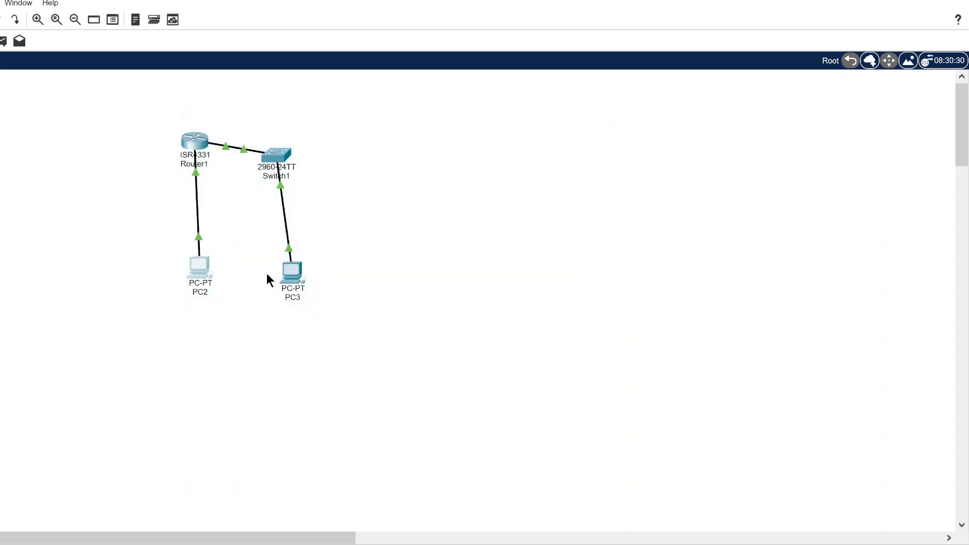
click(286, 276)
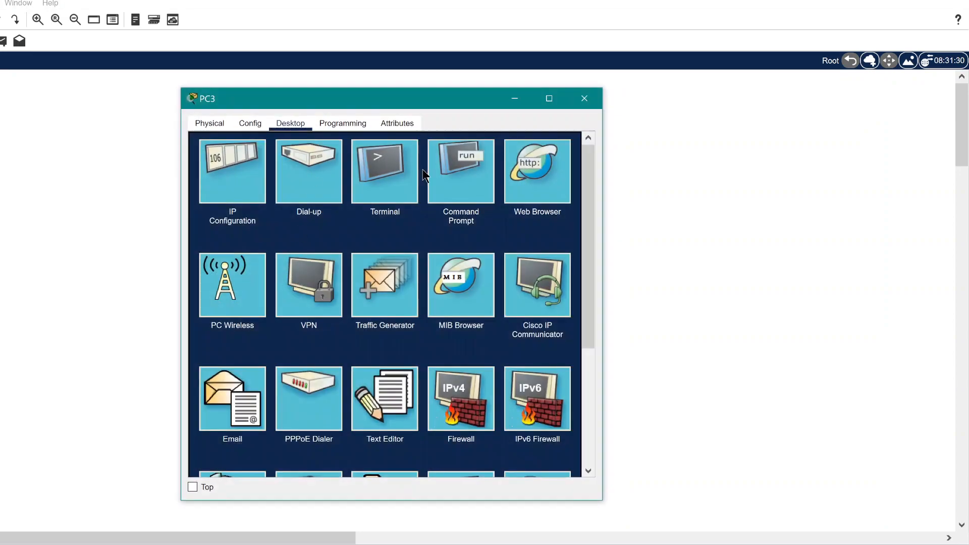
click(473, 194)
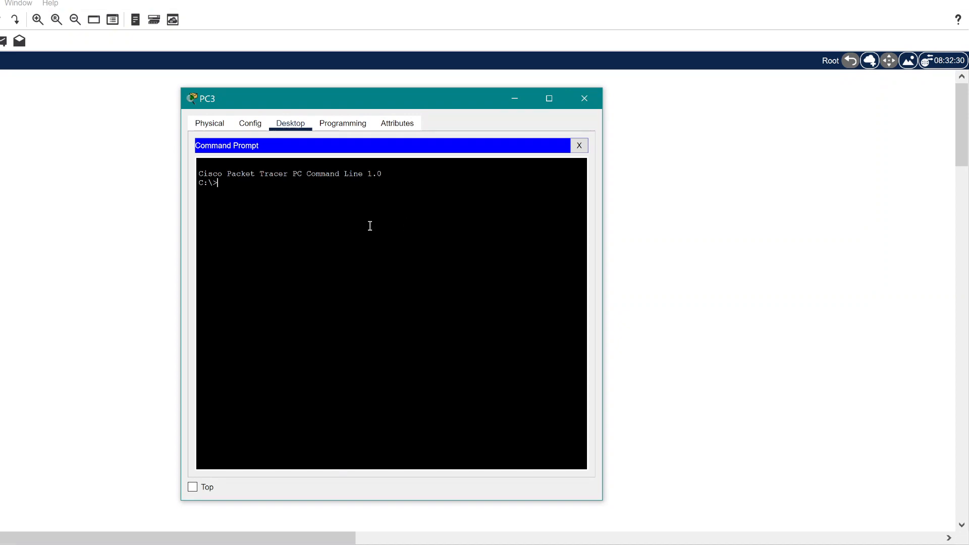
text(ping 192.168.2.4)
key(Return)
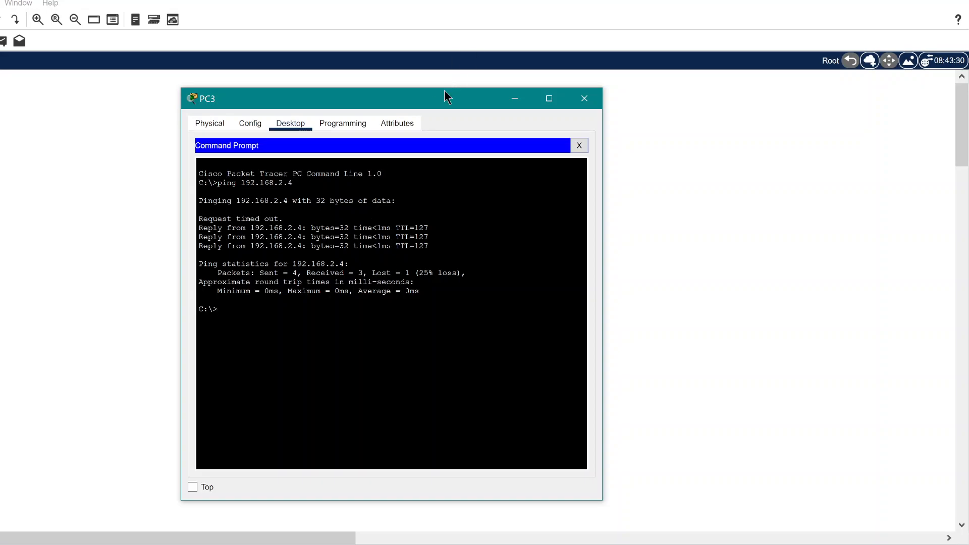
drag(445, 90, 610, 95)
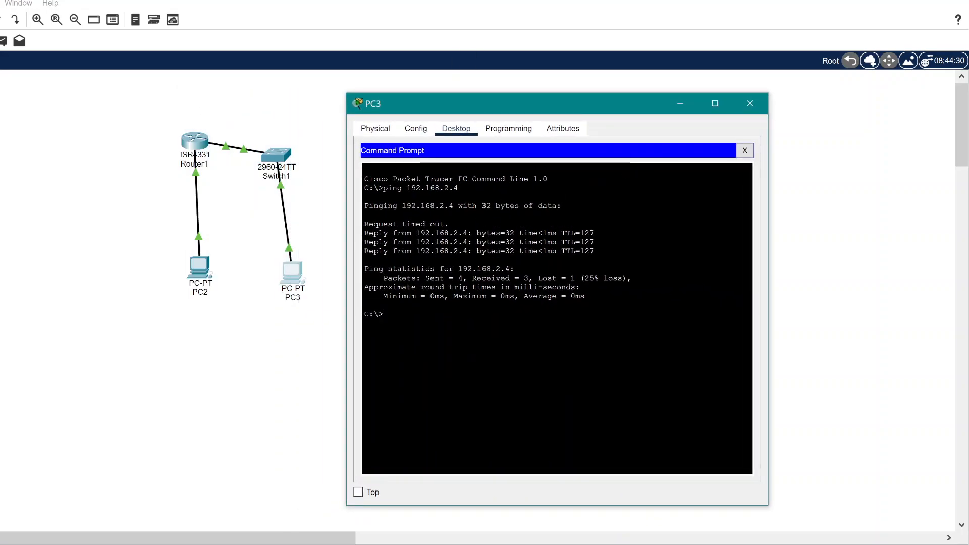
key(alt+Tab)
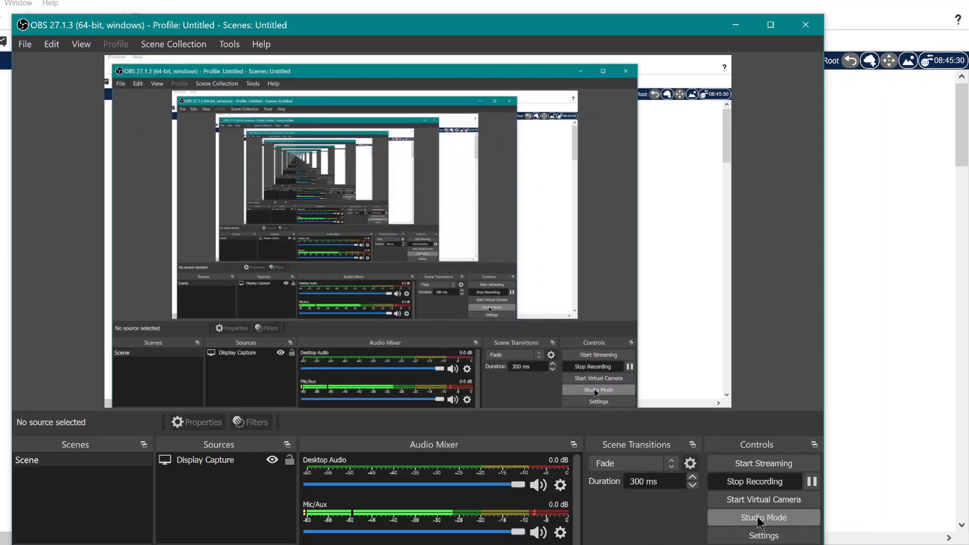